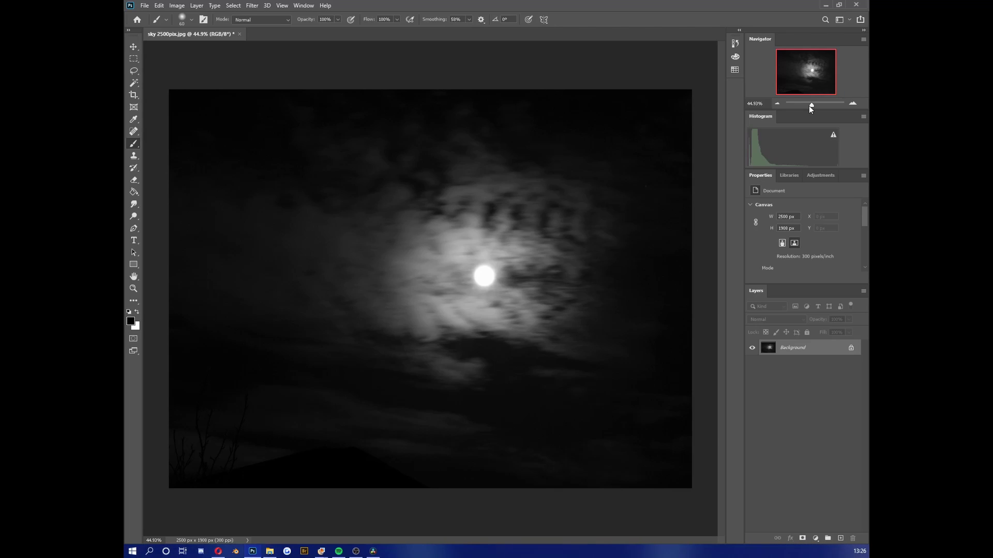
Paste the full-moon image as a new layer and scale it down proportionally to about 23%.
{"action": "key", "text": "ctrl+v"}
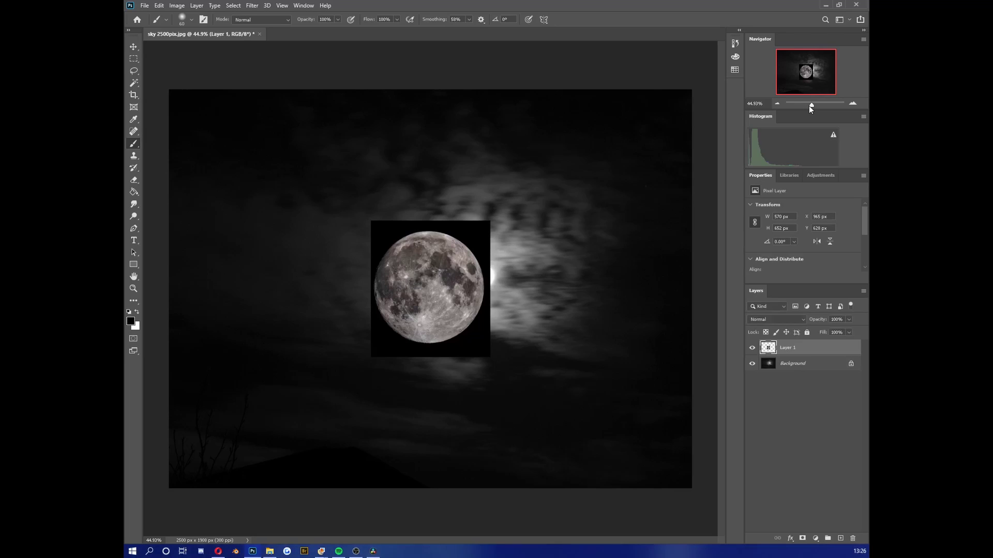
{"action": "key", "text": "ctrl+t"}
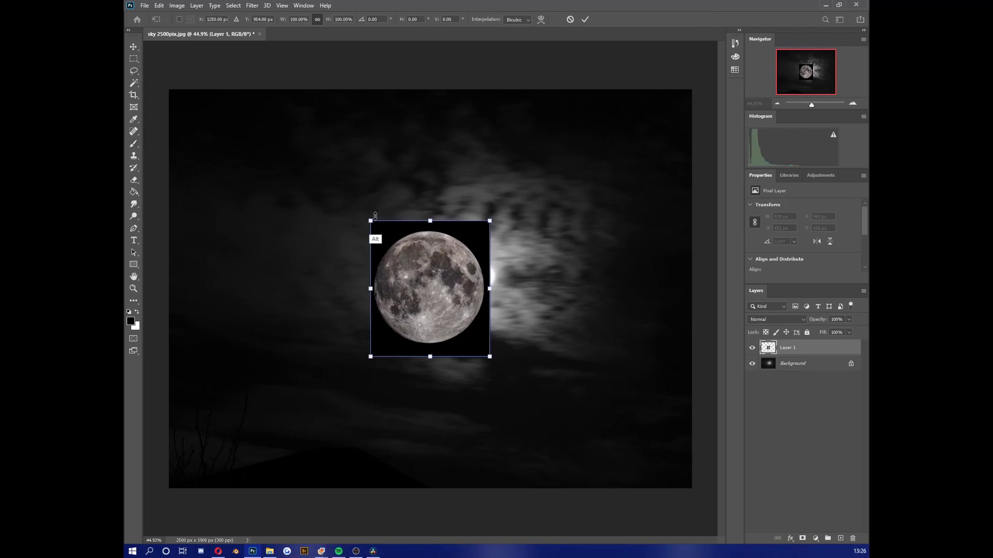
{"action": "left_click_drag", "start_coordinate": [368, 218], "coordinate": [430, 258]}
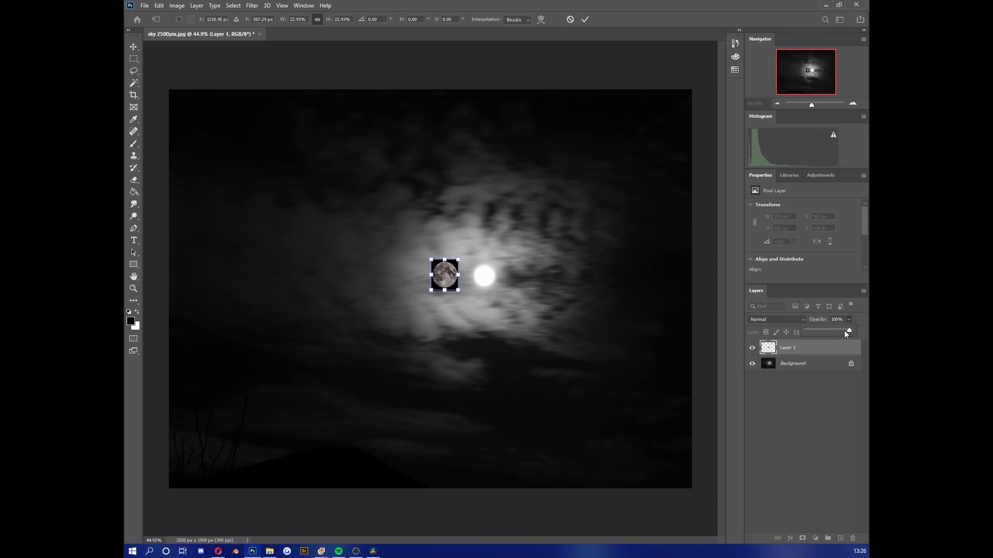
Set the moon layer's opacity to 50% and move it over the bright disc in the sky.
{"action": "left_click_drag", "start_coordinate": [844, 331], "coordinate": [827, 330]}
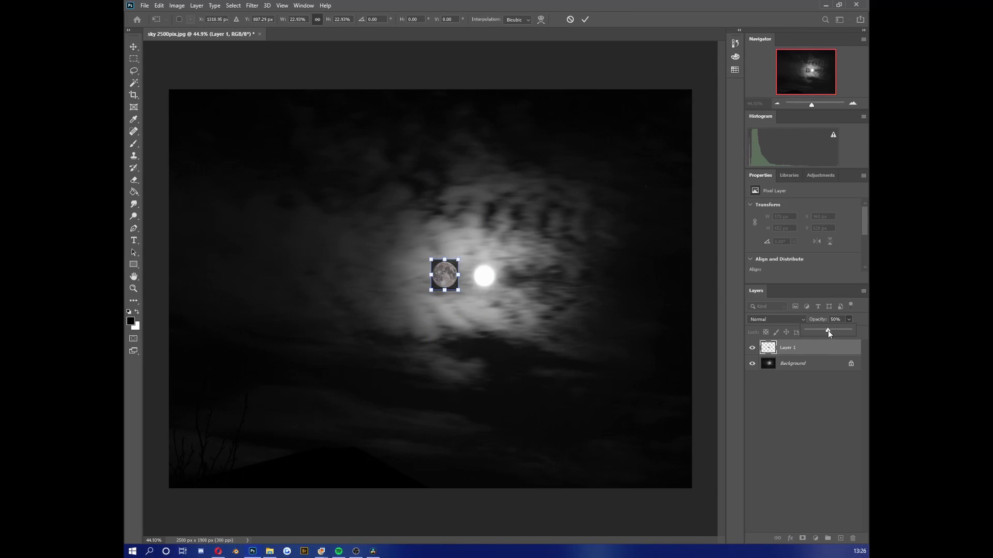
{"action": "left_click_drag", "start_coordinate": [439, 274], "coordinate": [479, 274]}
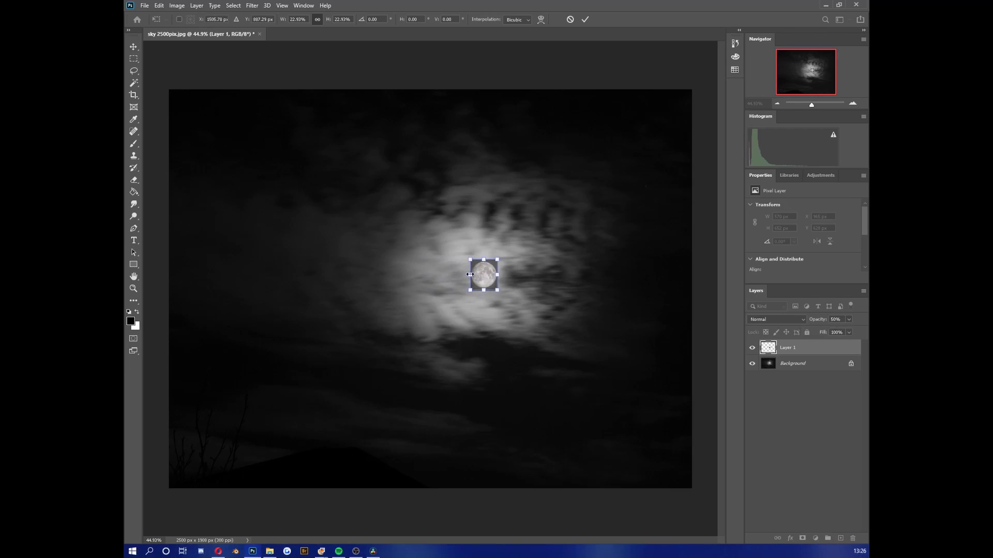
Lower the moon layer's opacity to 32%, then align and shrink it to about 113 × 130 px over the bright disc.
{"action": "left_click_drag", "start_coordinate": [812, 106], "coordinate": [816, 105]}
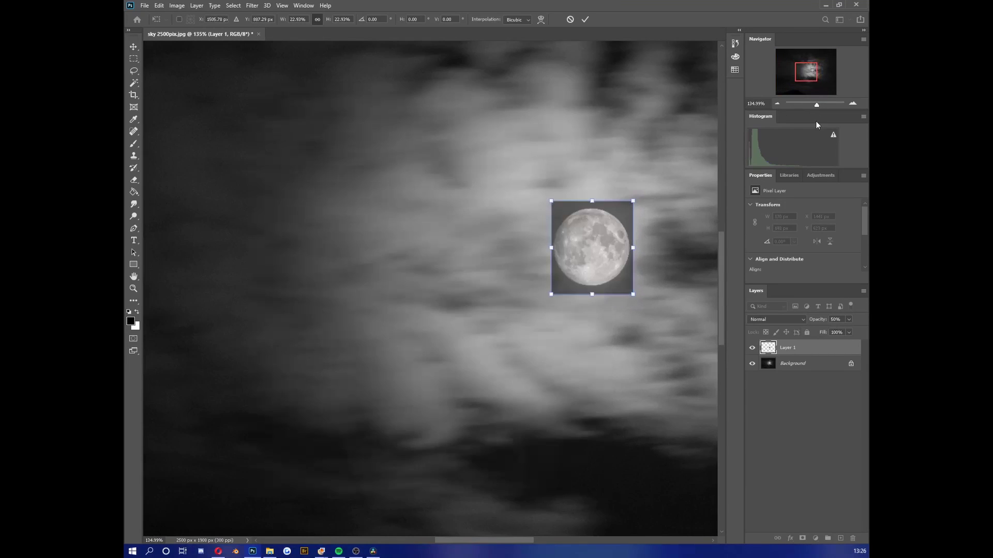
{"action": "left_click_drag", "start_coordinate": [482, 308], "coordinate": [417, 321]}
{"action": "left_click_drag", "start_coordinate": [817, 105], "coordinate": [821, 105]}
{"action": "left_click_drag", "start_coordinate": [439, 305], "coordinate": [390, 325]}
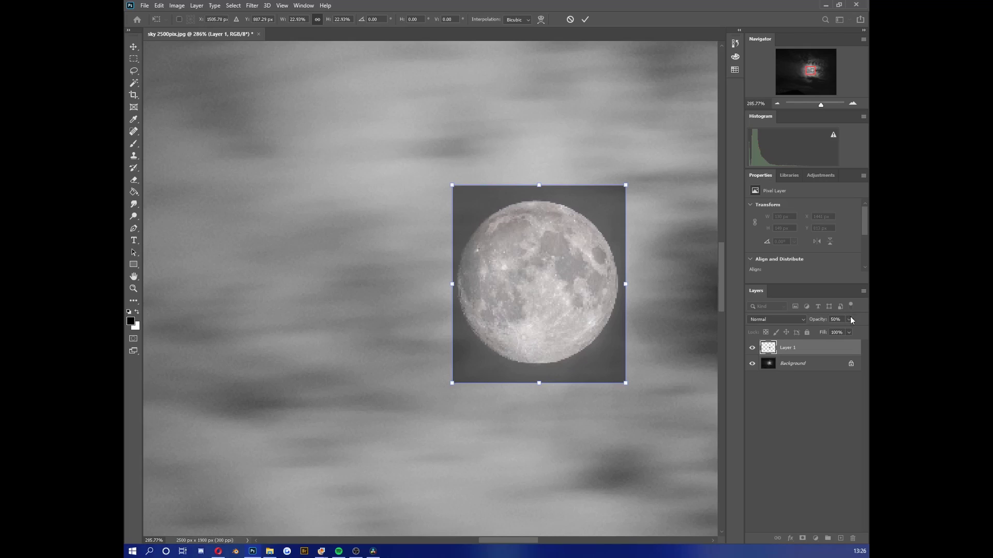
{"action": "left_click_drag", "start_coordinate": [845, 333], "coordinate": [835, 331]}
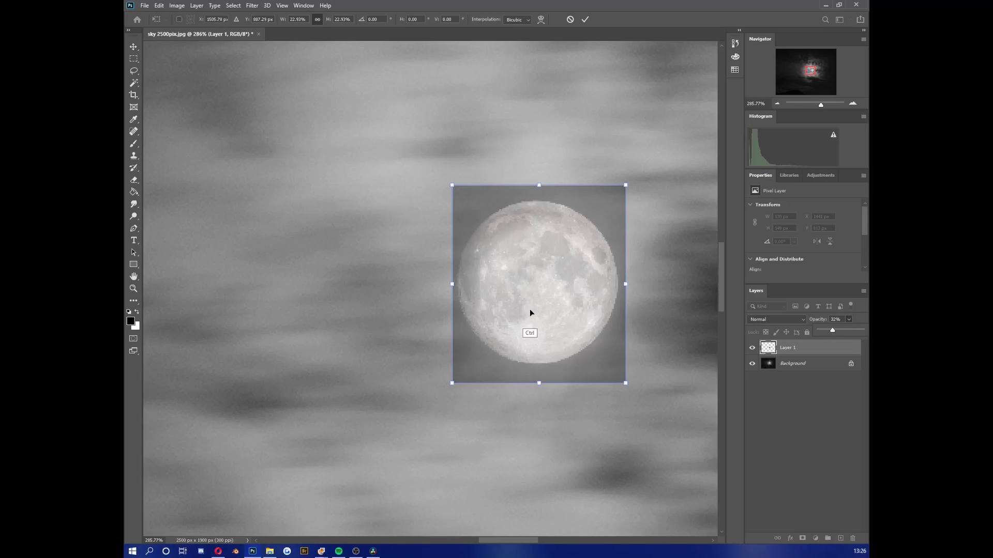
{"action": "mouse_move", "coordinate": [530, 310]}
{"action": "left_mouse_down"}
{"action": "mouse_move", "coordinate": [401, 299]}
{"action": "mouse_move", "coordinate": [540, 320]}
{"action": "mouse_move", "coordinate": [530, 320]}
{"action": "left_mouse_up"}
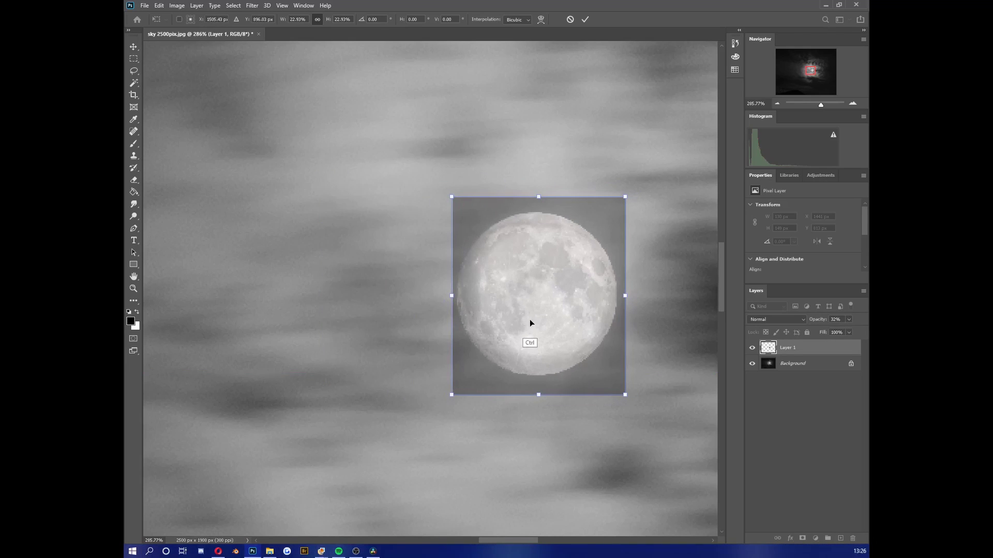
{"action": "left_click_drag", "start_coordinate": [452, 198], "coordinate": [462, 211]}
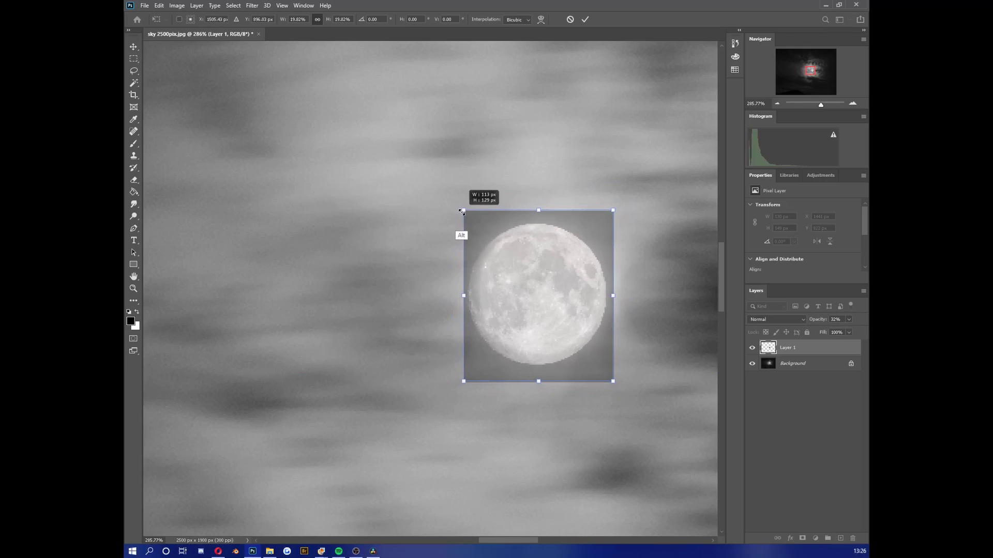
{"action": "mouse_move", "coordinate": [503, 295]}
{"action": "left_mouse_down"}
{"action": "mouse_move", "coordinate": [515, 297]}
{"action": "mouse_move", "coordinate": [506, 294]}
{"action": "left_mouse_up"}
{"action": "key", "text": "b"}
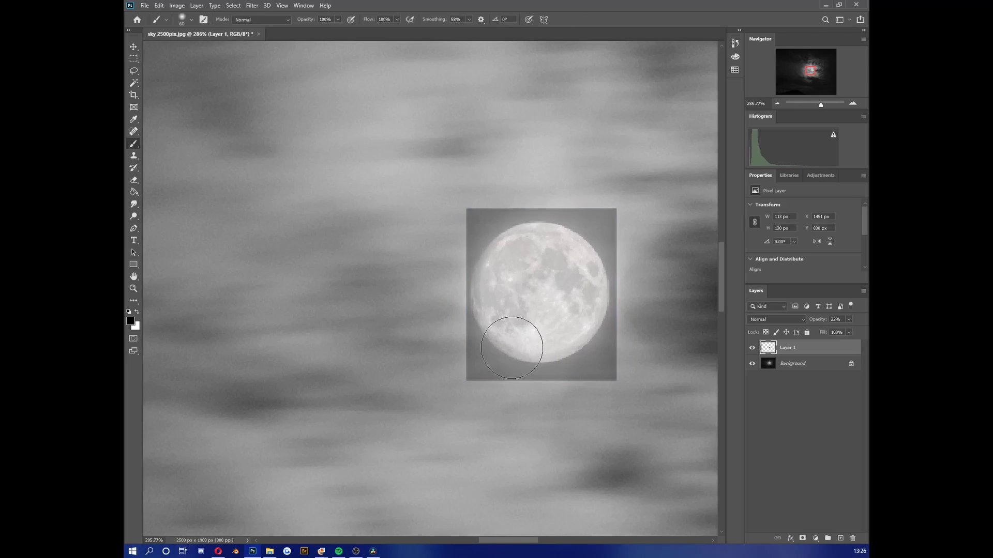
Restore the moon layer to 100% opacity and mask out its black surround using a Magic Wand selection.
{"action": "left_click", "coordinate": [133, 83]}
{"action": "left_click", "coordinate": [479, 221]}
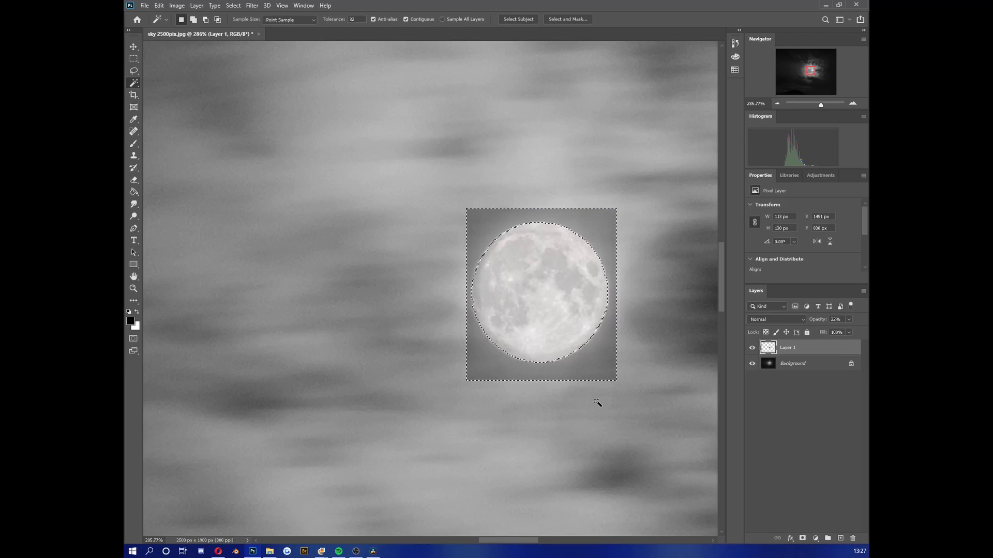
{"action": "left_click", "coordinate": [849, 319]}
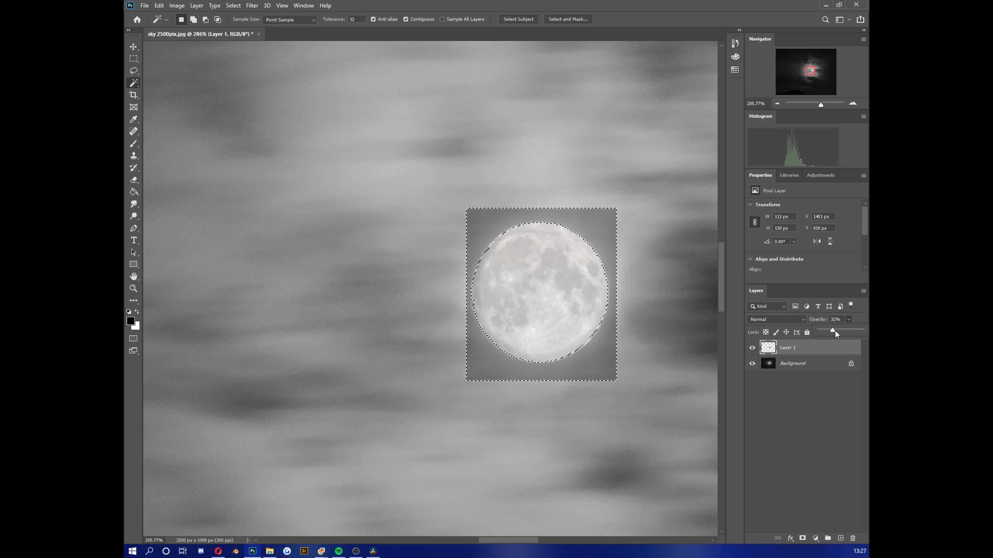
{"action": "left_click_drag", "start_coordinate": [834, 331], "coordinate": [864, 330]}
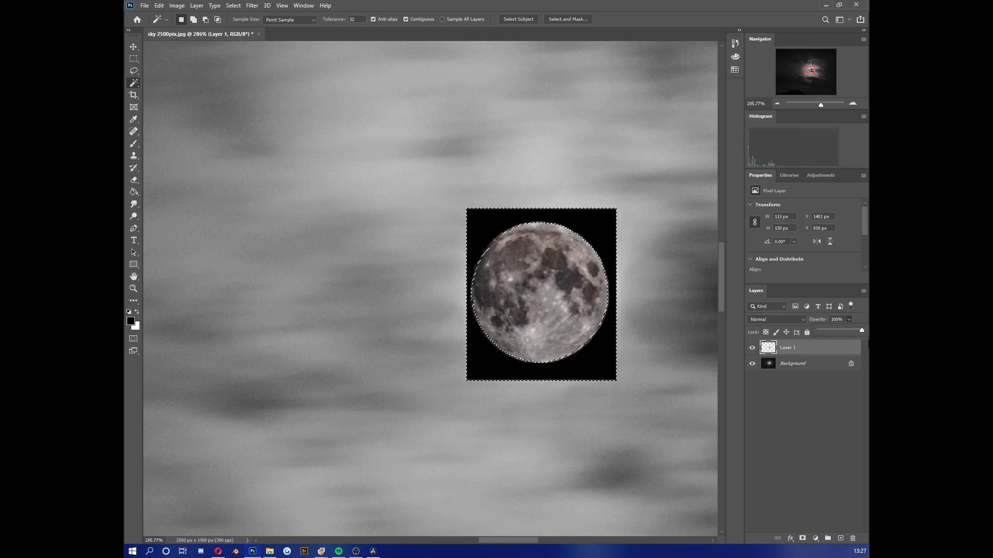
{"action": "left_click", "coordinate": [801, 539]}
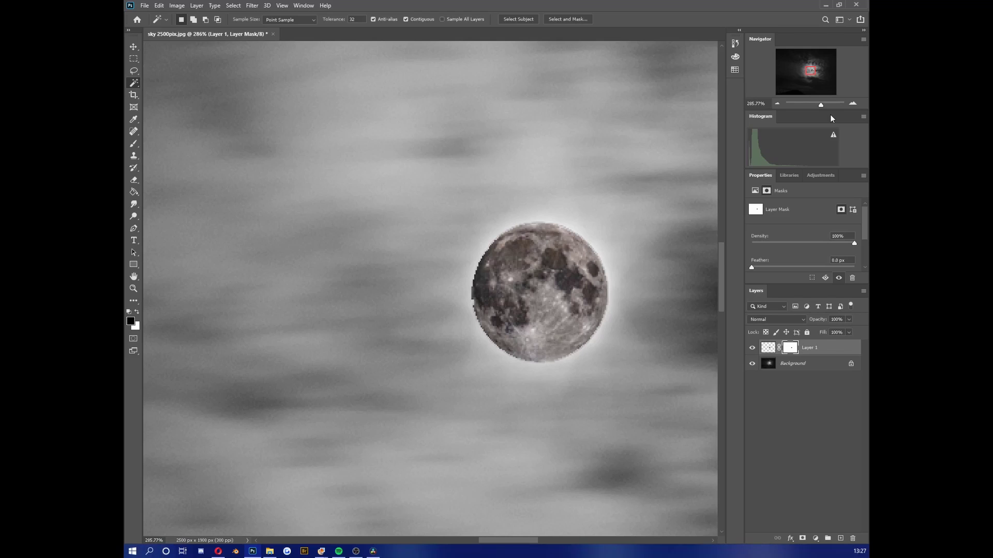
Set the masked moon layer's opacity to 47%.
{"action": "left_click", "coordinate": [849, 332]}
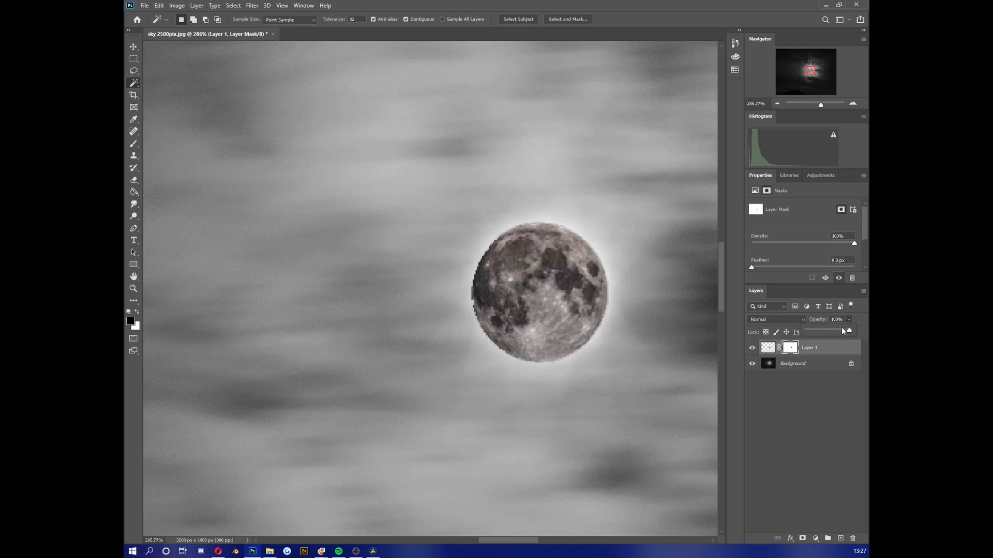
{"action": "left_click_drag", "start_coordinate": [848, 331], "coordinate": [824, 332]}
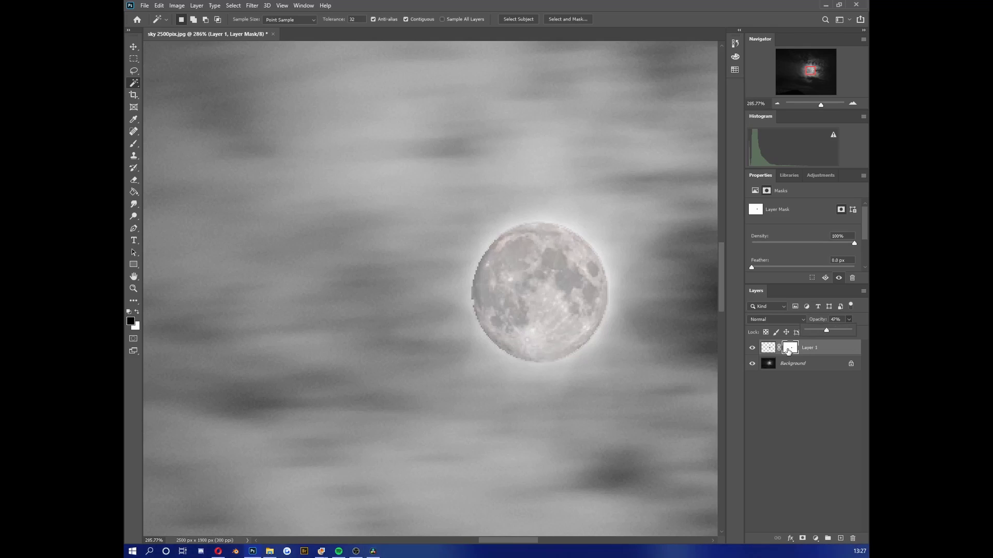
Paint black on the layer mask with a soft brush at 36% flow to blend the moon's left and lower-left edges.
{"action": "left_click", "coordinate": [138, 145]}
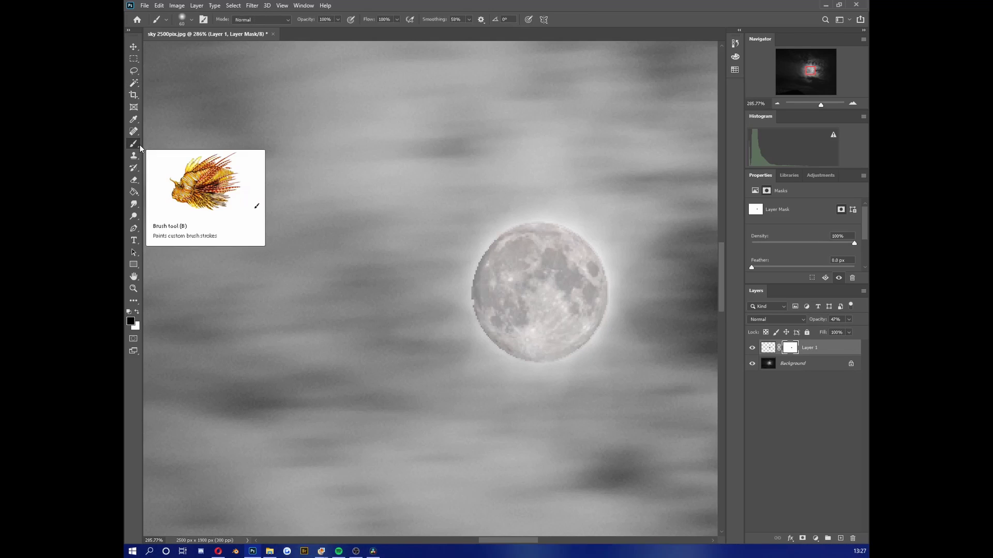
{"action": "left_click", "coordinate": [397, 19]}
{"action": "left_click_drag", "start_coordinate": [396, 29], "coordinate": [370, 32]}
{"action": "key", "text": "bracketleft"}
{"action": "key", "text": "bracketleft"}
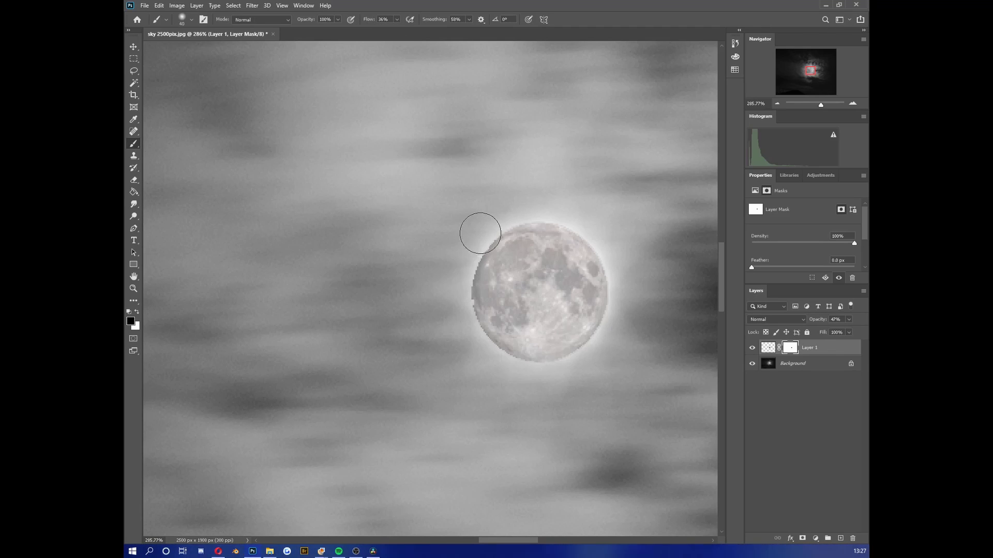
{"action": "key", "text": "bracketleft"}
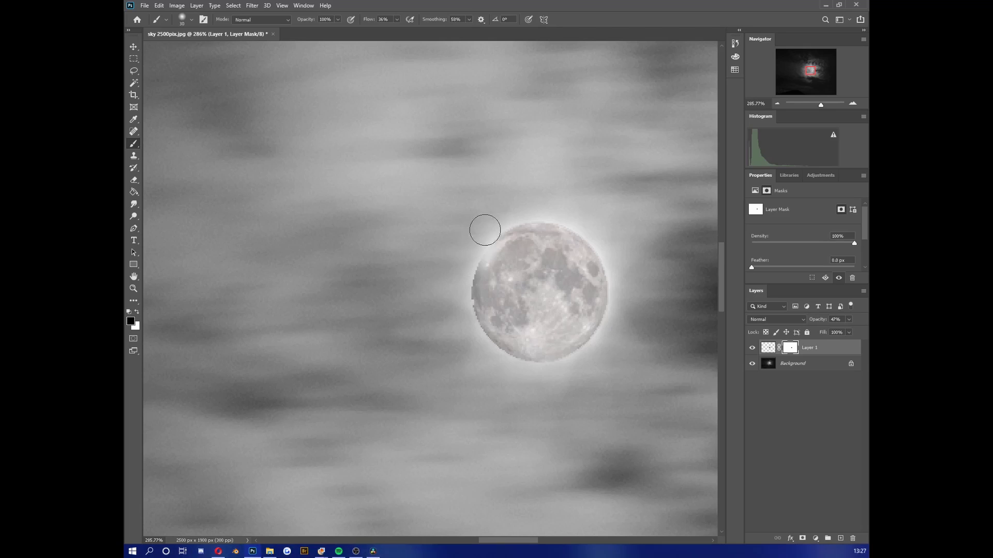
{"action": "key", "text": "bracketright"}
{"action": "key", "text": "bracketright"}
{"action": "key", "text": "bracketright"}
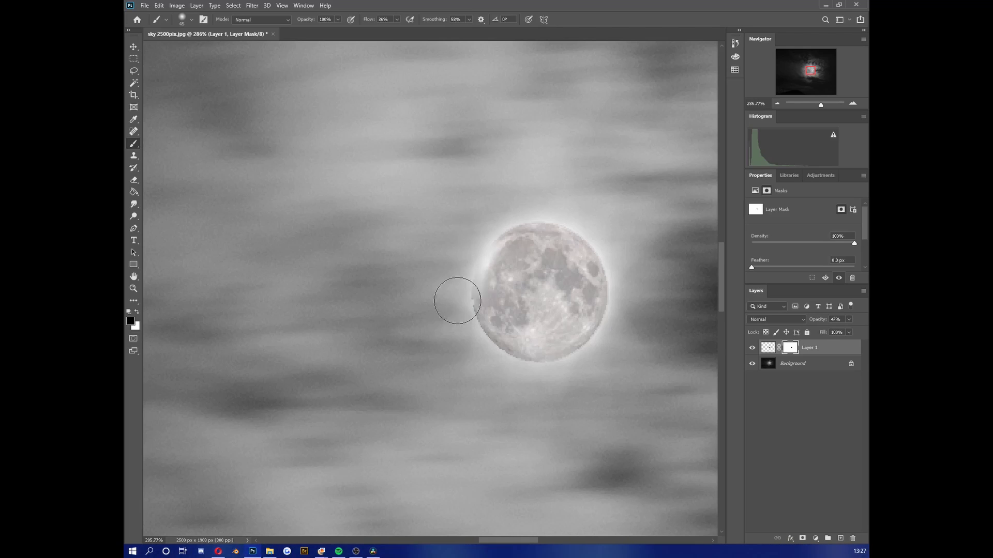
{"action": "mouse_move", "coordinate": [452, 324]}
{"action": "left_mouse_down"}
{"action": "mouse_move", "coordinate": [478, 375]}
{"action": "mouse_move", "coordinate": [453, 305]}
{"action": "mouse_move", "coordinate": [487, 367]}
{"action": "left_mouse_up"}
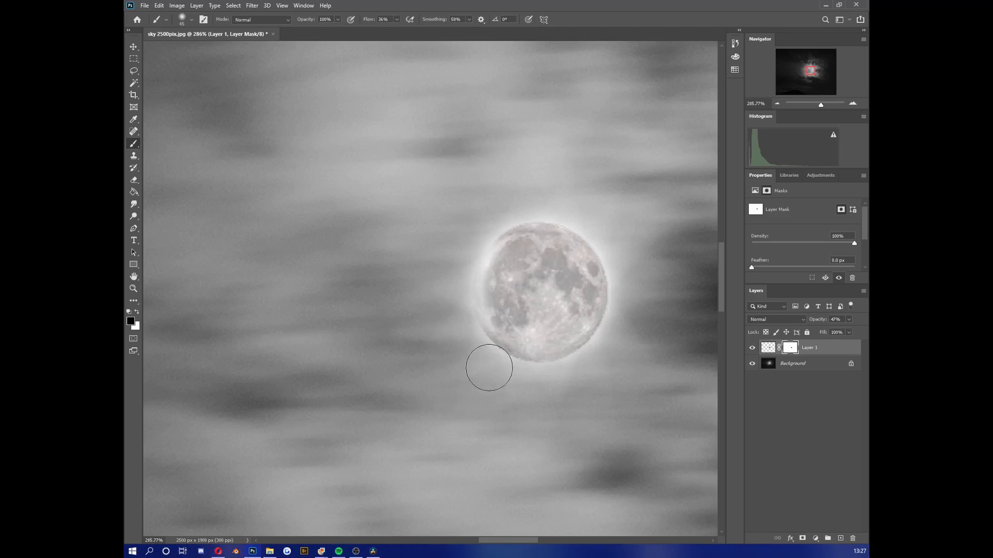
Blend the moon's lower, right and upper edges into the glow on the layer mask, varying the brush size between 60 and 40 px.
{"action": "key", "text": "bracketright"}
{"action": "key", "text": "bracketright"}
{"action": "key", "text": "bracketright"}
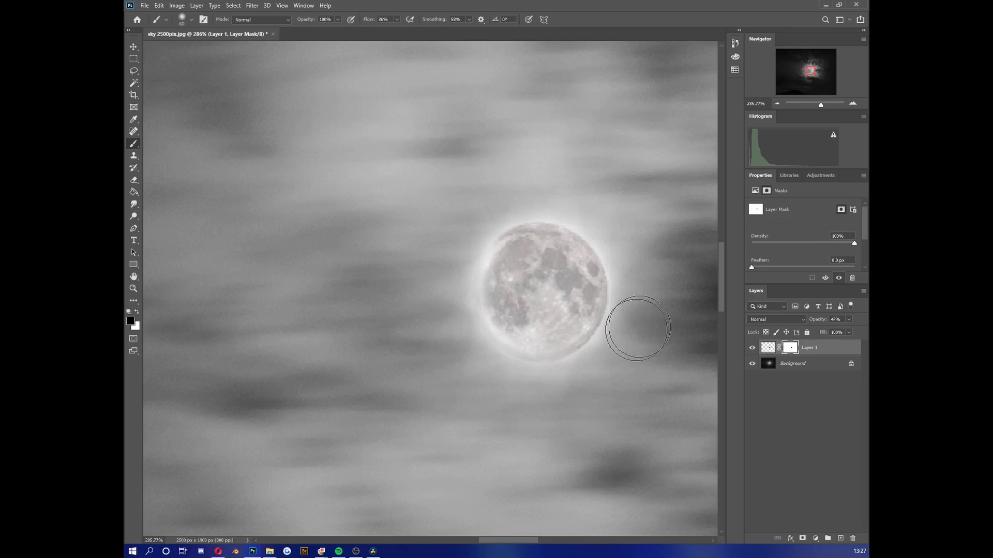
{"action": "mouse_move", "coordinate": [630, 318]}
{"action": "left_mouse_down"}
{"action": "mouse_move", "coordinate": [623, 218]}
{"action": "mouse_move", "coordinate": [630, 278]}
{"action": "mouse_move", "coordinate": [562, 195]}
{"action": "mouse_move", "coordinate": [607, 248]}
{"action": "left_mouse_up"}
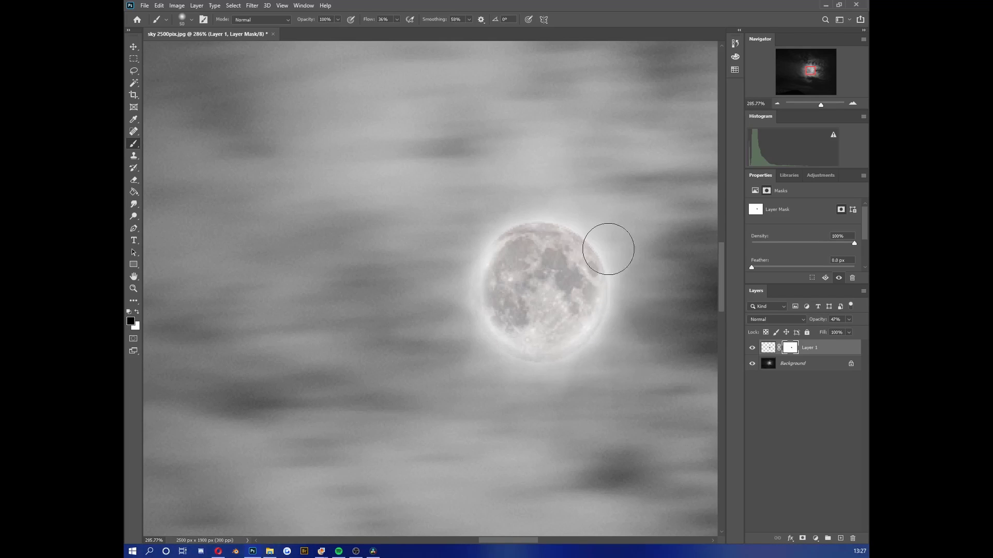
{"action": "key", "text": "bracketleft"}
{"action": "key", "text": "bracketleft"}
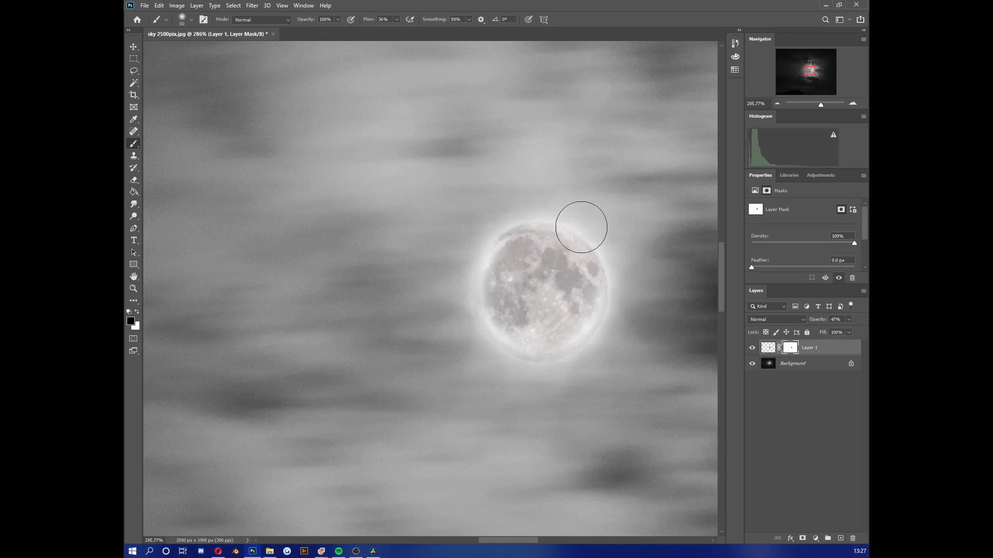
{"action": "key", "text": "bracketleft"}
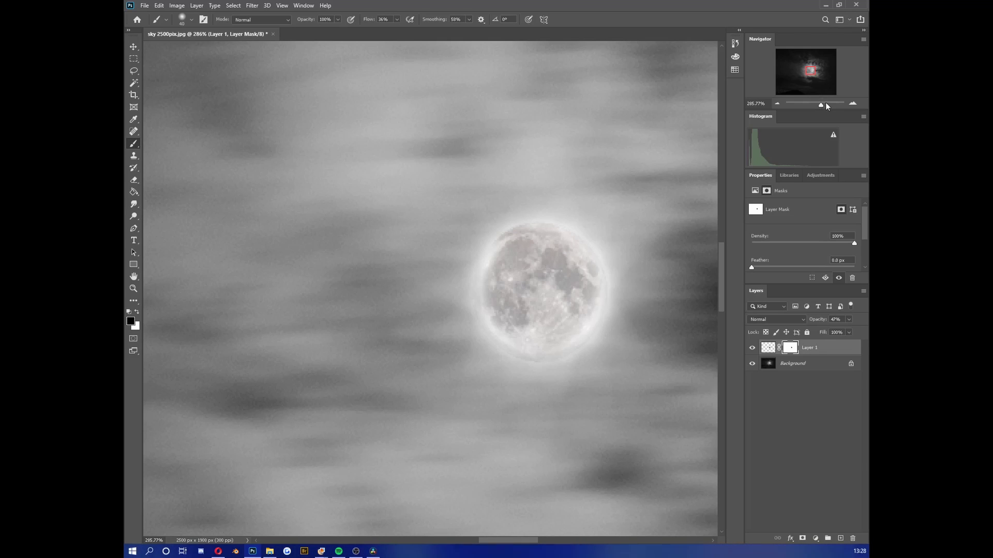
Set the moon layer's opacity to 53% while viewing the whole picture.
{"action": "left_click_drag", "start_coordinate": [826, 102], "coordinate": [811, 115]}
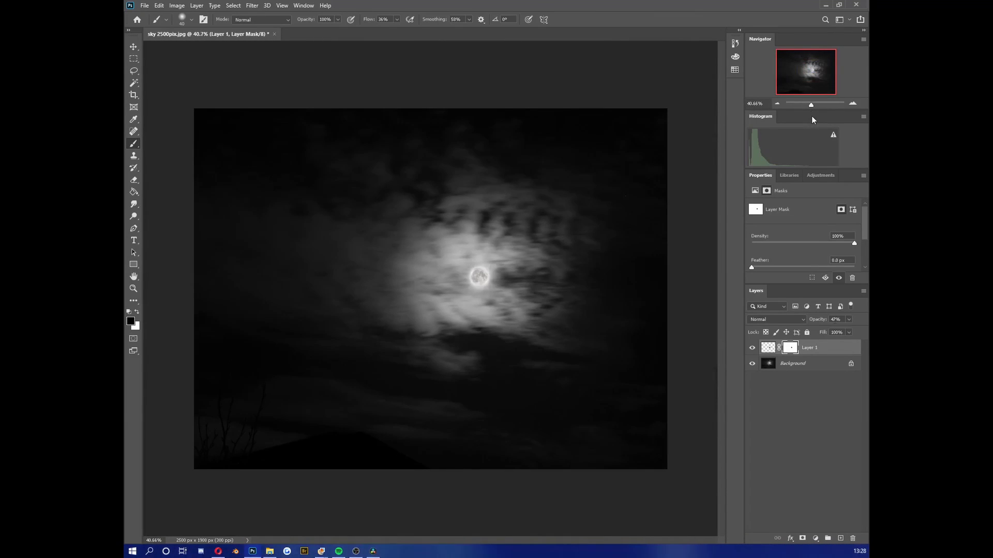
{"action": "mouse_move", "coordinate": [849, 321]}
{"action": "left_mouse_down"}
{"action": "mouse_move", "coordinate": [833, 328]}
{"action": "mouse_move", "coordinate": [842, 333]}
{"action": "left_mouse_up"}
Duplicate the Background layer.
{"action": "left_click_drag", "start_coordinate": [811, 104], "coordinate": [818, 104]}
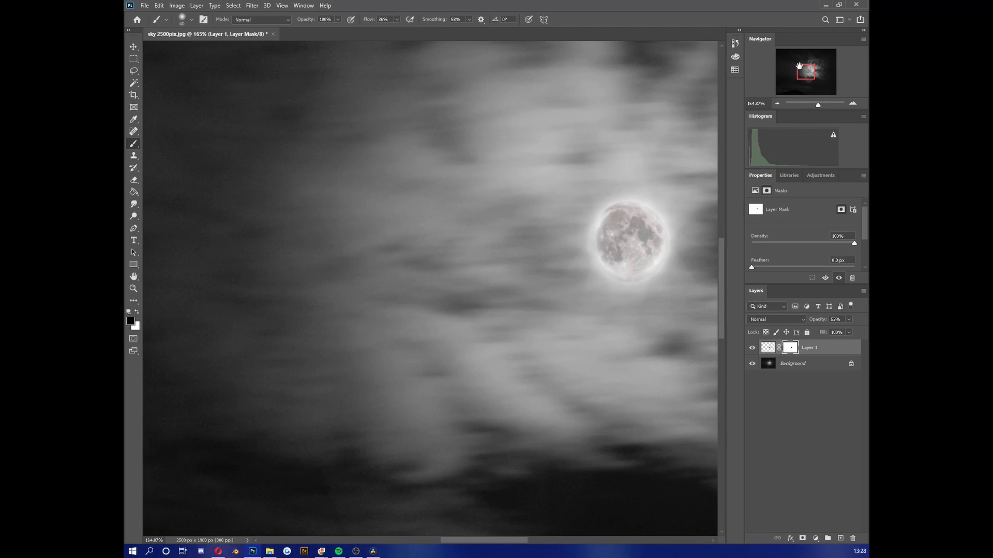
{"action": "left_click_drag", "start_coordinate": [801, 73], "coordinate": [807, 71]}
{"action": "left_click_drag", "start_coordinate": [817, 105], "coordinate": [816, 104]}
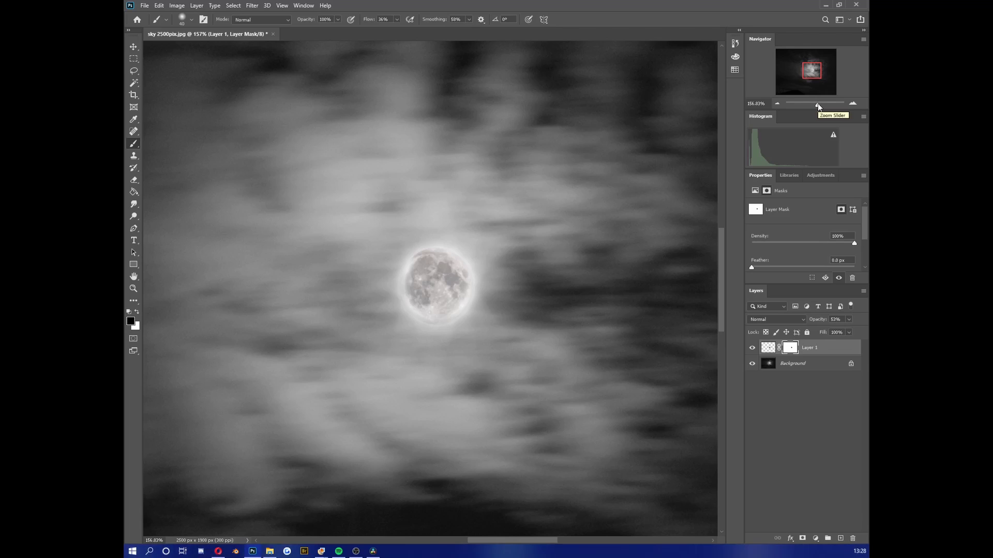
{"action": "double_click", "coordinate": [804, 372]}
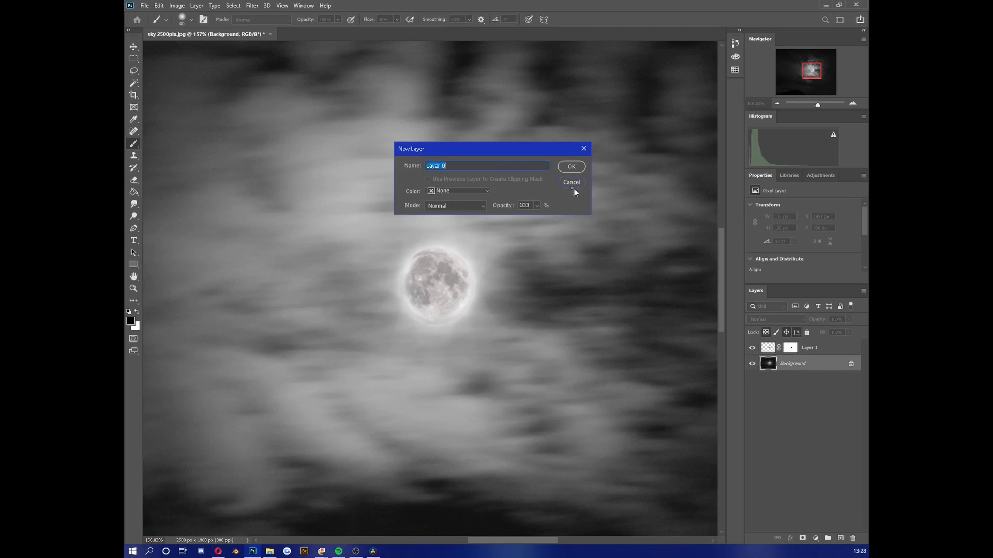
{"action": "left_click", "coordinate": [573, 187]}
{"action": "left_click_drag", "start_coordinate": [791, 358], "coordinate": [840, 539]}
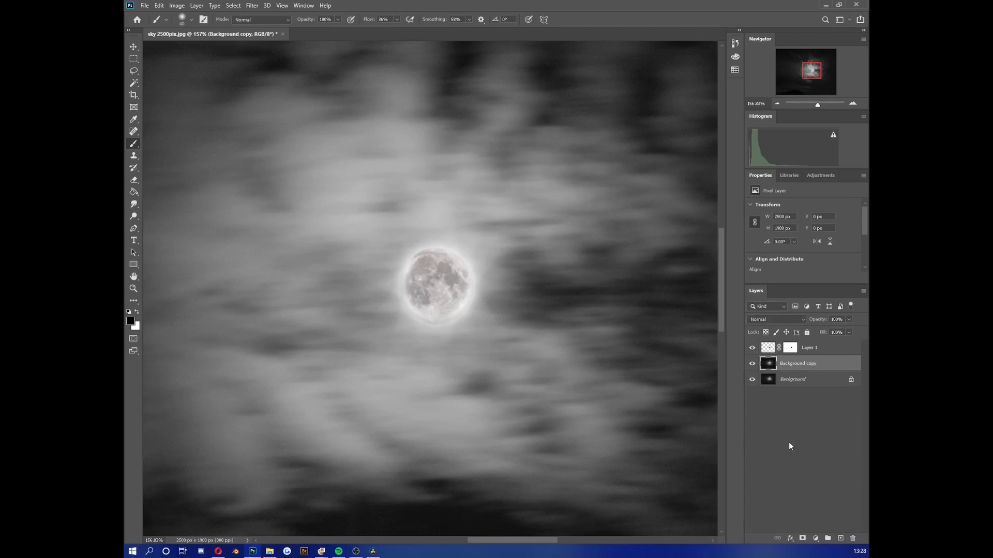
Lasso an oval area of cloud above and to the right of the moon on the background copy, about 392 × 152 px.
{"action": "left_click", "coordinate": [133, 73]}
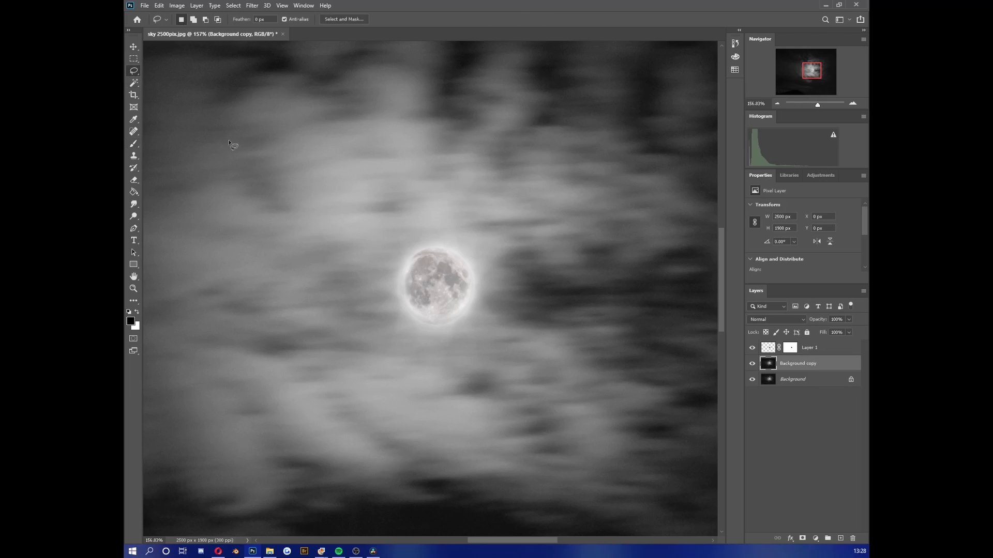
{"action": "mouse_move", "coordinate": [501, 361]}
{"action": "left_mouse_down"}
{"action": "mouse_move", "coordinate": [450, 385]}
{"action": "mouse_move", "coordinate": [456, 402]}
{"action": "mouse_move", "coordinate": [408, 446]}
{"action": "left_mouse_up"}
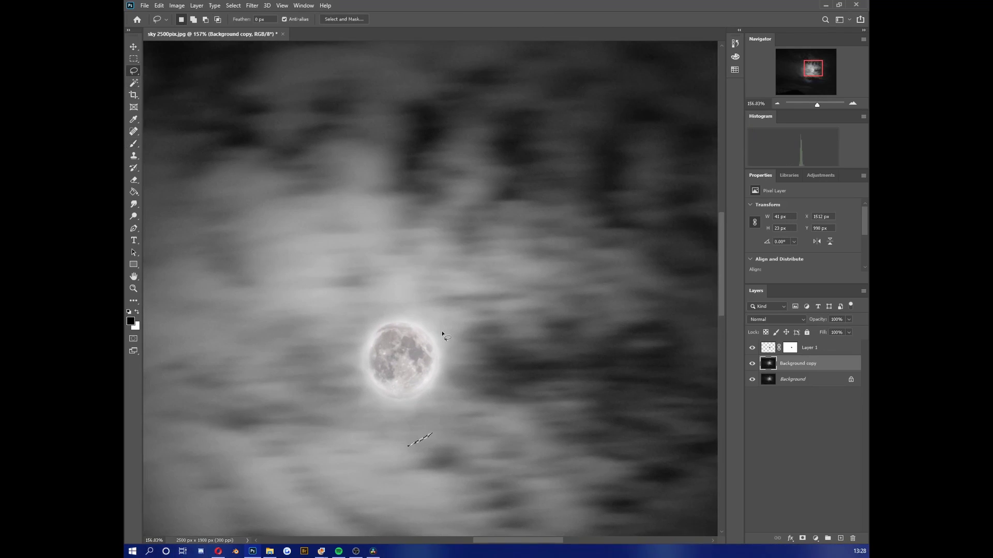
{"action": "left_click", "coordinate": [519, 155]}
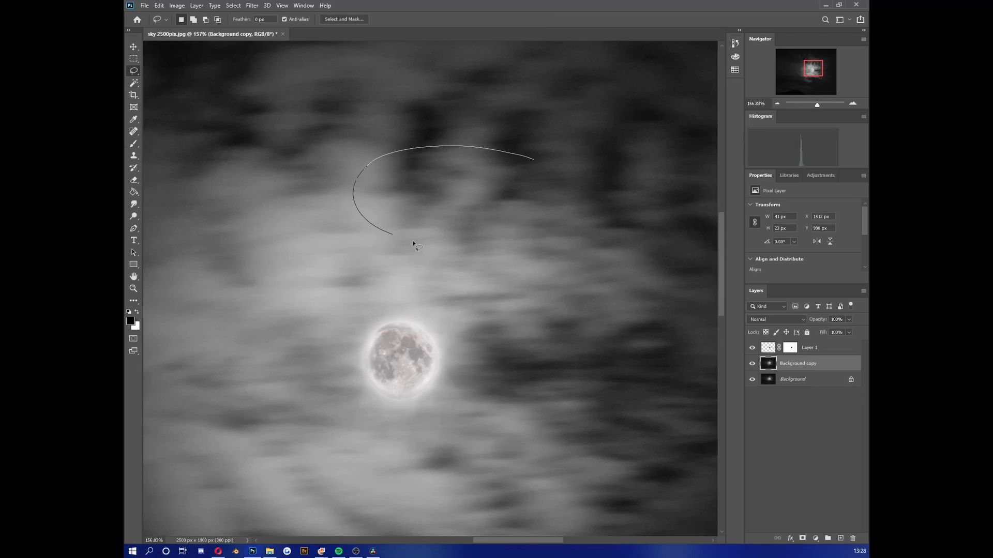
{"action": "mouse_move", "coordinate": [412, 241]}
{"action": "left_mouse_down"}
{"action": "mouse_move", "coordinate": [581, 169]}
{"action": "mouse_move", "coordinate": [531, 157]}
{"action": "left_mouse_up"}
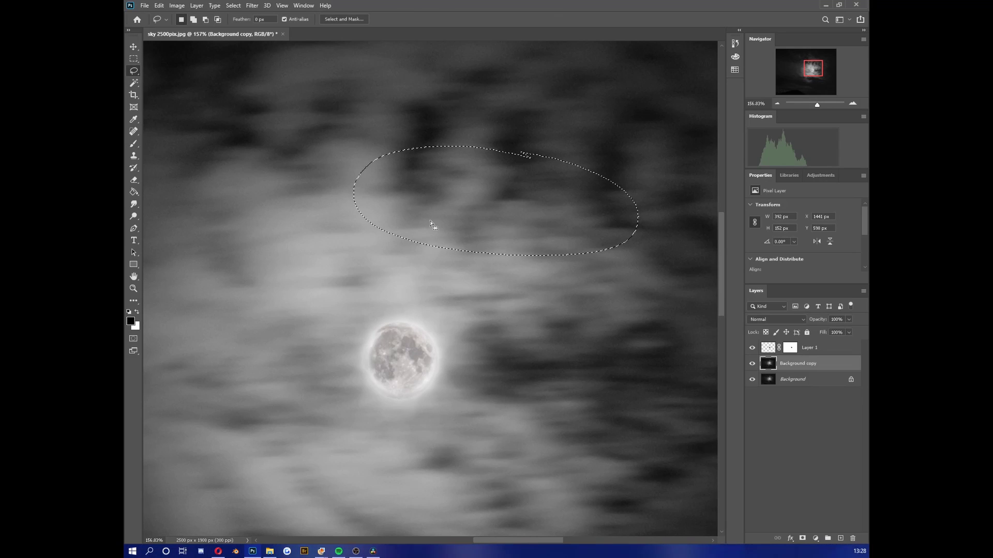
Copy the lassoed cloud area to its own layer and move the copy down over the moon.
{"action": "right_click", "coordinate": [435, 217]}
{"action": "left_click", "coordinate": [445, 281]}
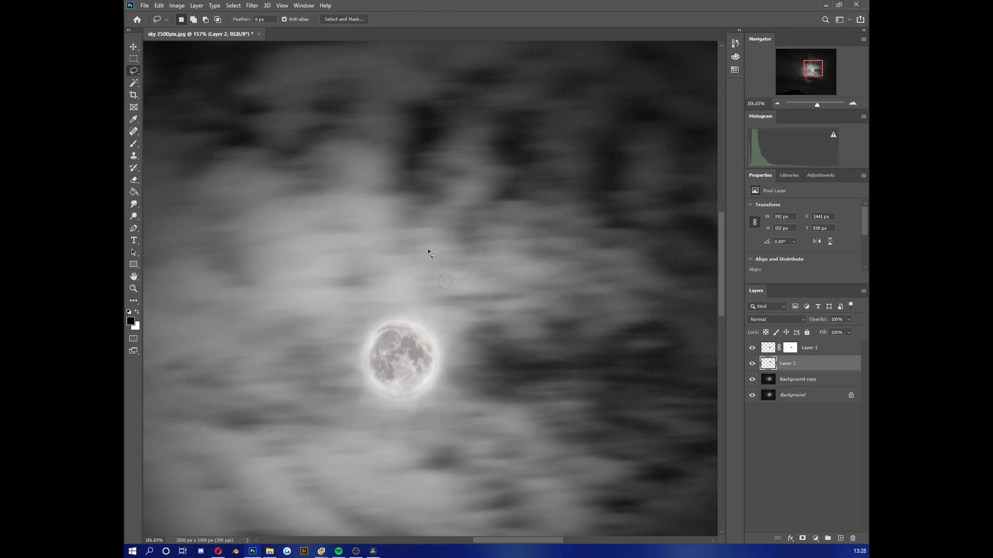
{"action": "key", "text": "ctrl"}
{"action": "mouse_move", "coordinate": [470, 207]}
{"action": "left_mouse_down"}
{"action": "mouse_move", "coordinate": [394, 316]}
{"action": "mouse_move", "coordinate": [380, 390]}
{"action": "left_mouse_up"}
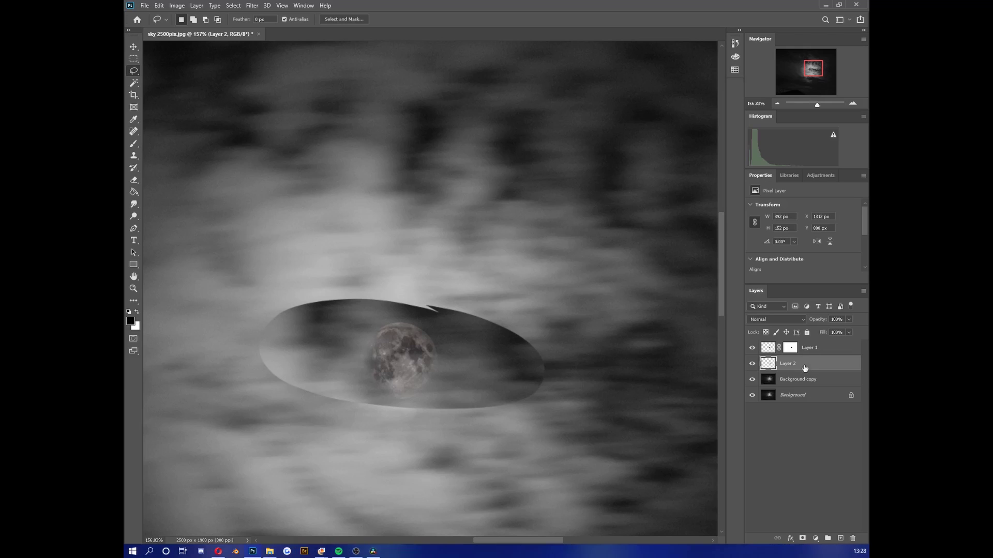
Set the copied cloud layer's blend mode to Darken and add a layer mask to it.
{"action": "left_click", "coordinate": [776, 319]}
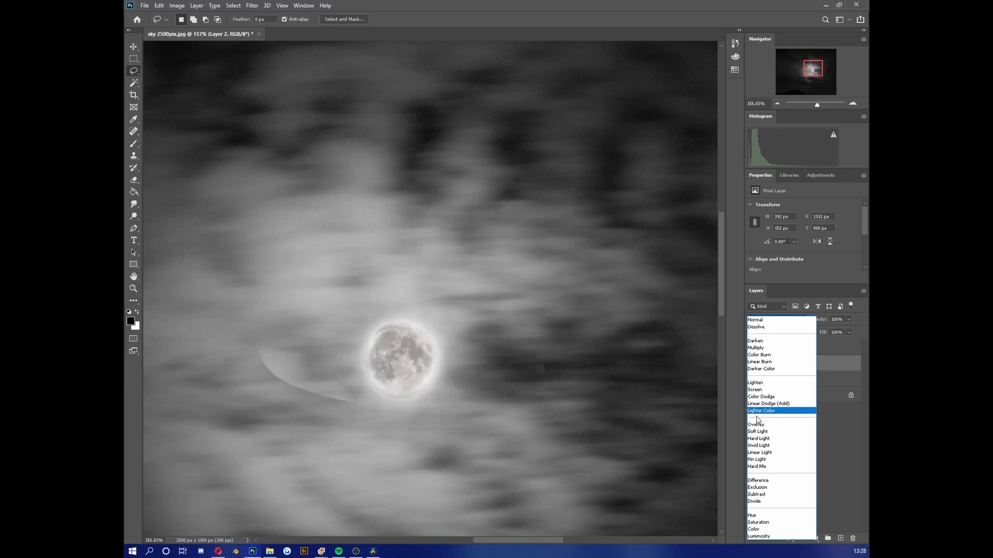
{"action": "left_click", "coordinate": [754, 341]}
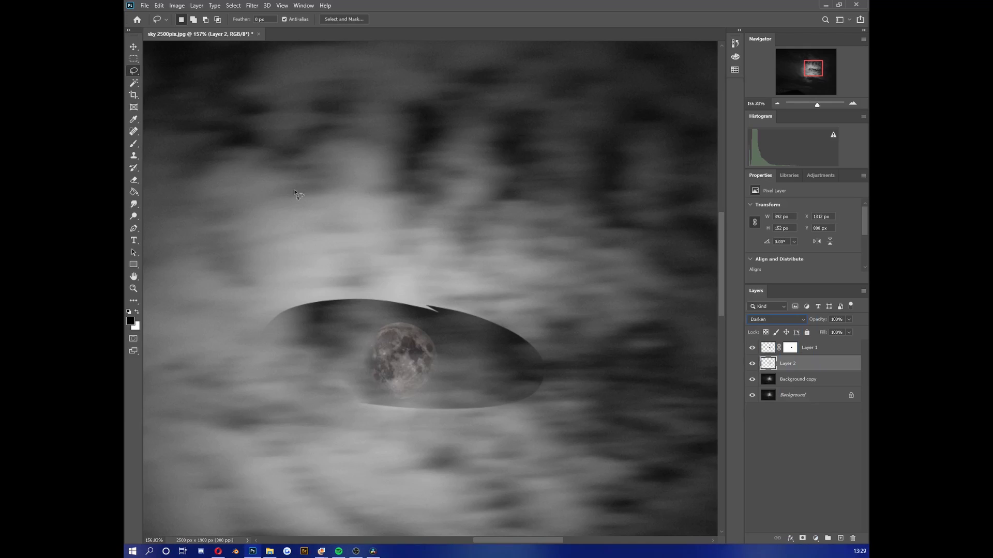
{"action": "left_click", "coordinate": [803, 538]}
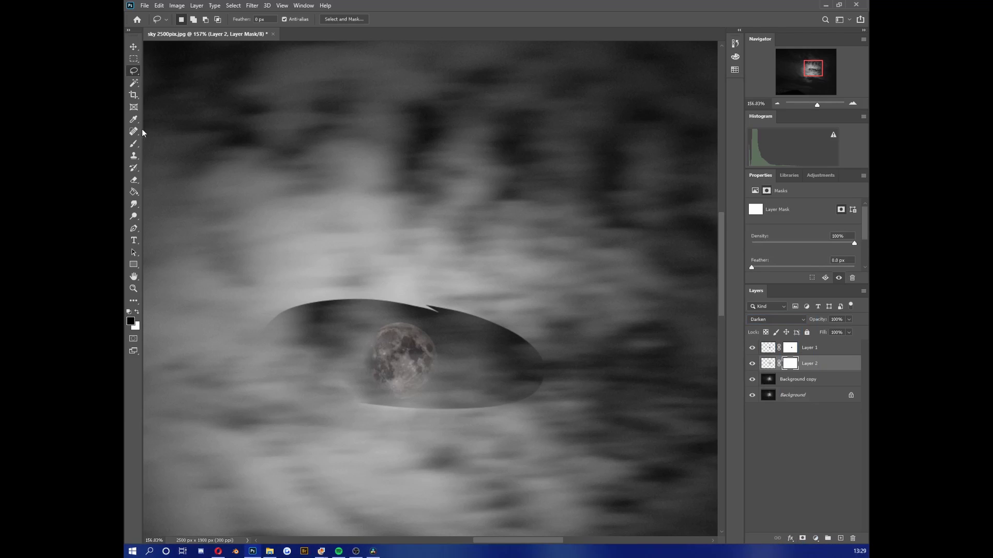
Brush black on the cloud layer's mask along the patch's upper edge, enlarging the brush to 150 px.
{"action": "left_click", "coordinate": [133, 145]}
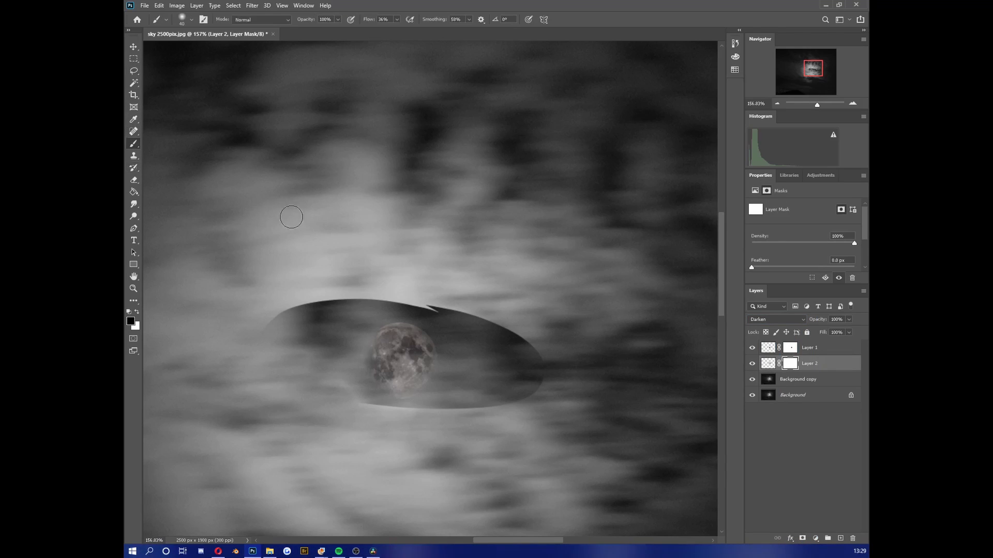
{"action": "key", "text": "]"}
{"action": "mouse_move", "coordinate": [357, 297]}
{"action": "left_mouse_down"}
{"action": "mouse_move", "coordinate": [545, 330]}
{"action": "mouse_move", "coordinate": [364, 286]}
{"action": "mouse_move", "coordinate": [515, 326]}
{"action": "left_mouse_up"}
{"action": "key", "text": "]"}
{"action": "key", "text": "]"}
{"action": "key", "text": "]"}
{"action": "key", "text": "]"}
{"action": "key", "text": "]"}
{"action": "key", "text": "]"}
{"action": "key", "text": "]"}
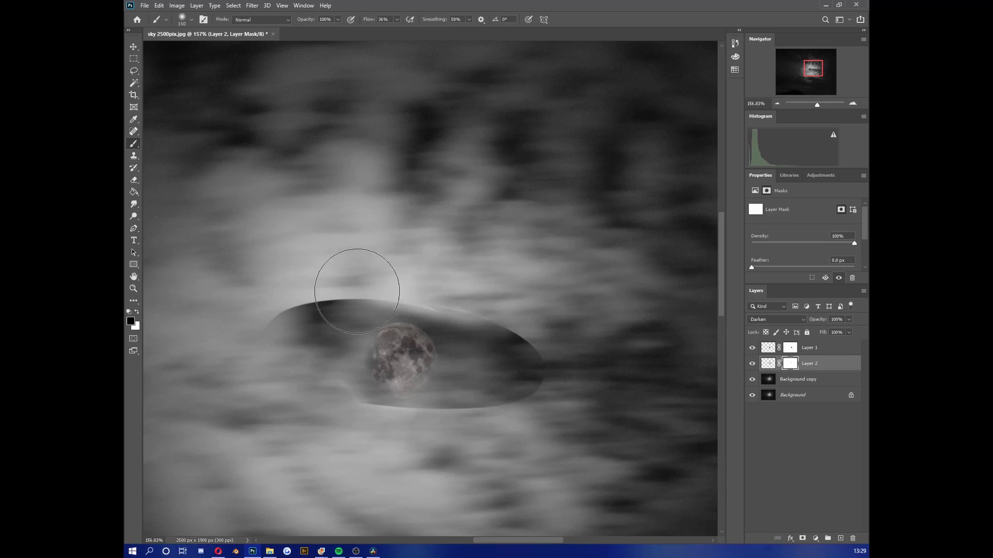
{"action": "mouse_move", "coordinate": [355, 277]}
{"action": "left_mouse_down"}
{"action": "mouse_move", "coordinate": [481, 315]}
{"action": "mouse_move", "coordinate": [471, 305]}
{"action": "left_mouse_up"}
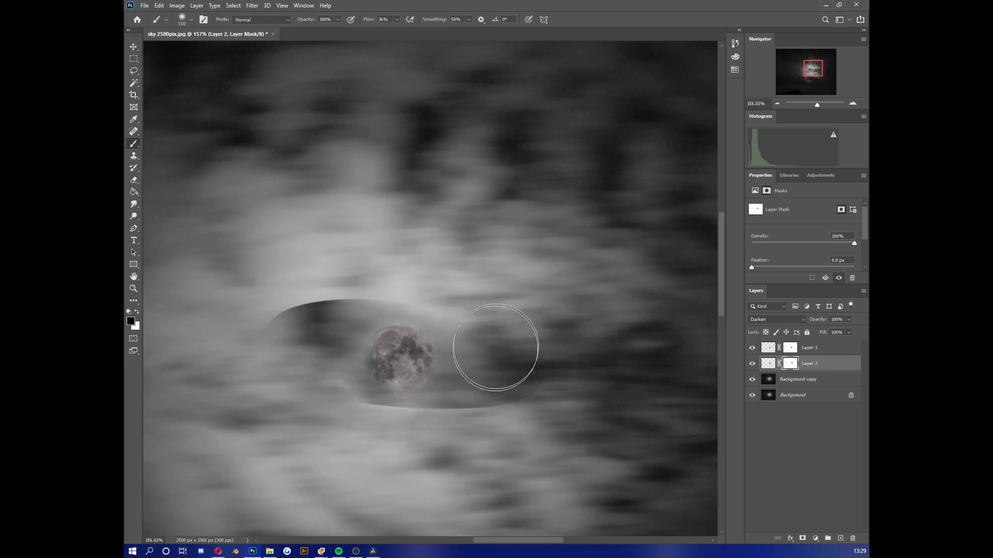
Mask away the cloud patch's right, lower and left edges so it blends into the sky, reducing the brush to 90 px.
{"action": "mouse_move", "coordinate": [497, 348]}
{"action": "left_mouse_down"}
{"action": "mouse_move", "coordinate": [459, 436]}
{"action": "mouse_move", "coordinate": [261, 416]}
{"action": "mouse_move", "coordinate": [400, 430]}
{"action": "left_mouse_up"}
{"action": "key", "text": "bracketleft"}
{"action": "key", "text": "bracketleft"}
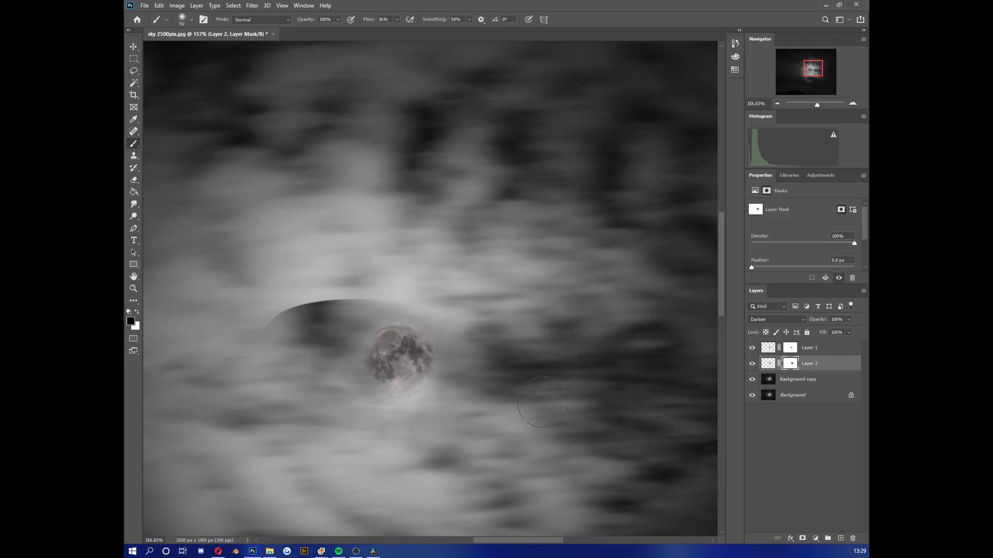
{"action": "mouse_move", "coordinate": [439, 316]}
{"action": "left_mouse_down"}
{"action": "mouse_move", "coordinate": [233, 295]}
{"action": "mouse_move", "coordinate": [206, 325]}
{"action": "left_mouse_up"}
{"action": "key", "text": "bracketleft"}
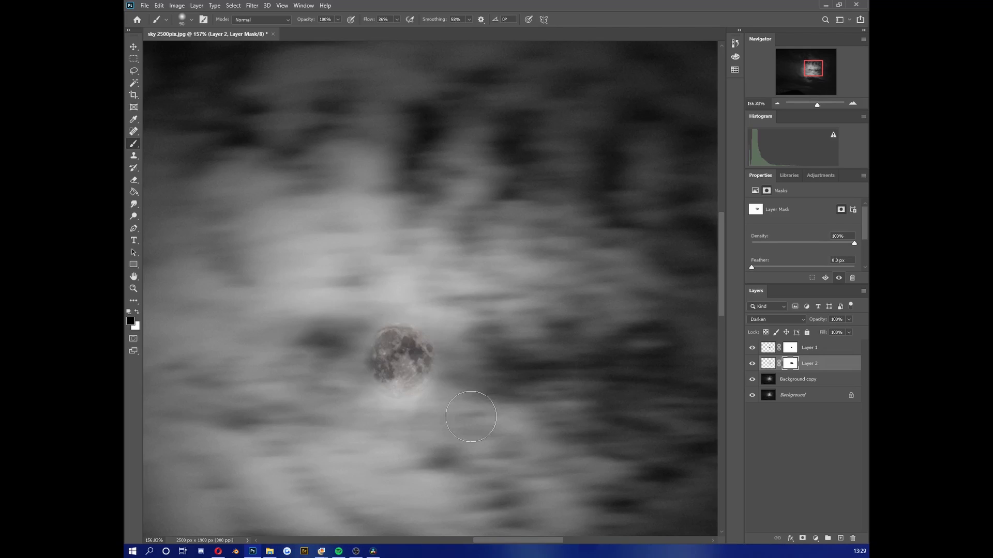
{"action": "key", "text": "bracketright"}
{"action": "key", "text": "bracketright"}
{"action": "key", "text": "bracketright"}
{"action": "key", "text": "bracketright"}
{"action": "key", "text": "bracketright"}
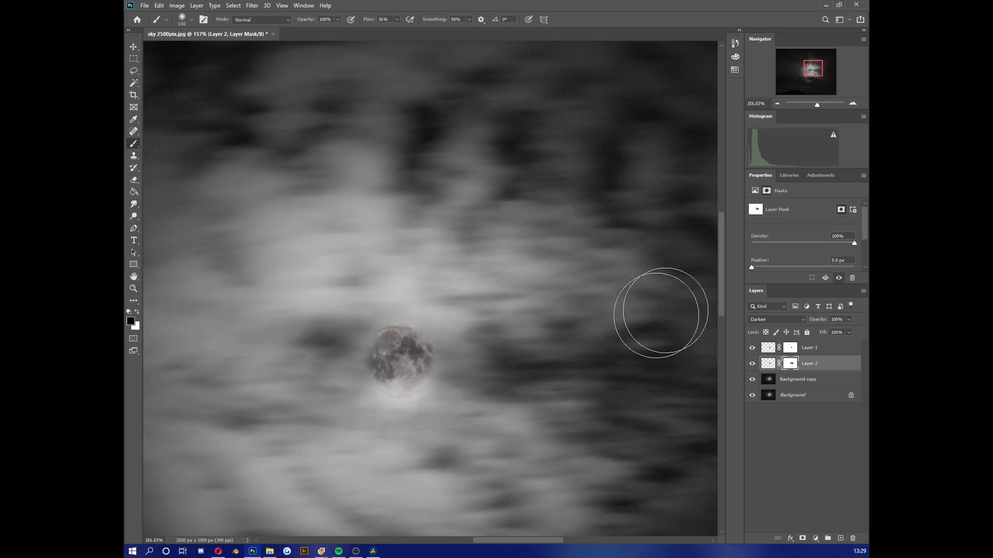
Move the moon layer beneath the masked cloud layer in the stacking order.
{"action": "left_click_drag", "start_coordinate": [817, 105], "coordinate": [810, 105]}
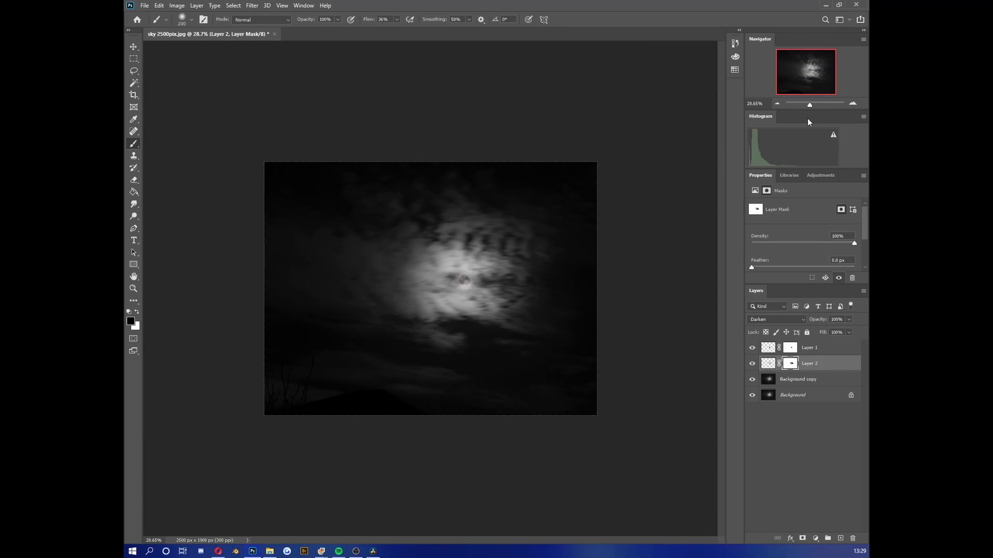
{"action": "double_click", "coordinate": [810, 347]}
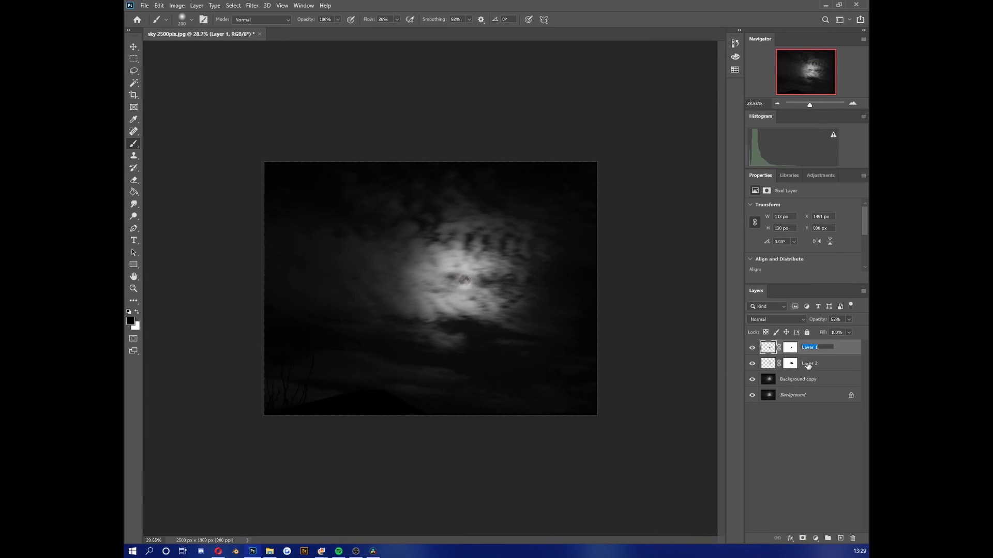
{"action": "left_click_drag", "start_coordinate": [794, 353], "coordinate": [802, 367]}
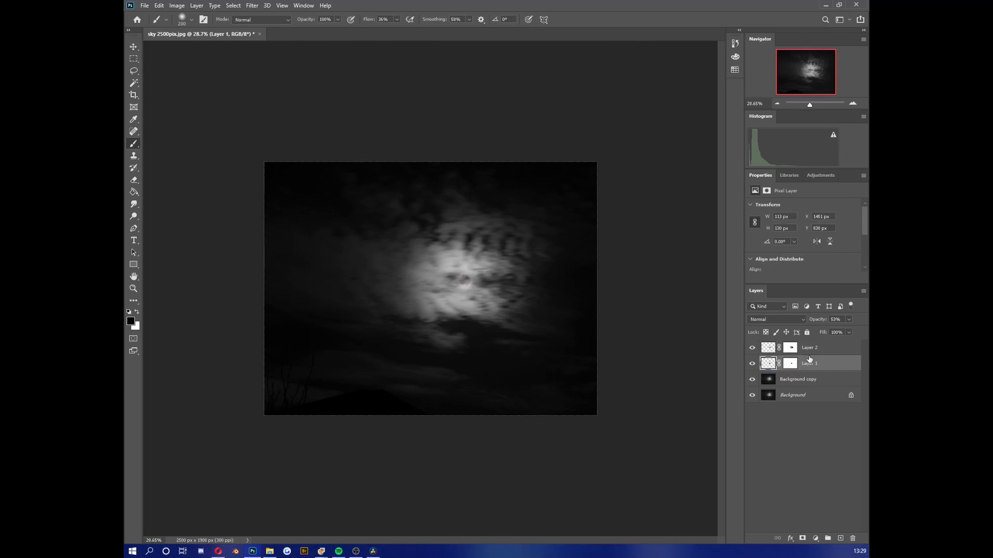
Set the opacity of the cloud layer covering the moon to 71%.
{"action": "left_click", "coordinate": [815, 347]}
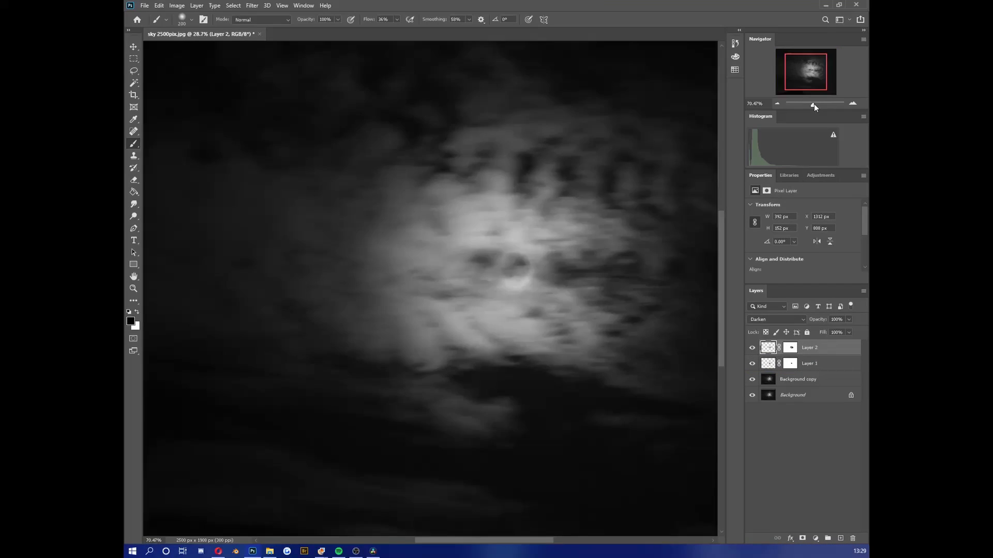
{"action": "left_click_drag", "start_coordinate": [809, 104], "coordinate": [812, 103]}
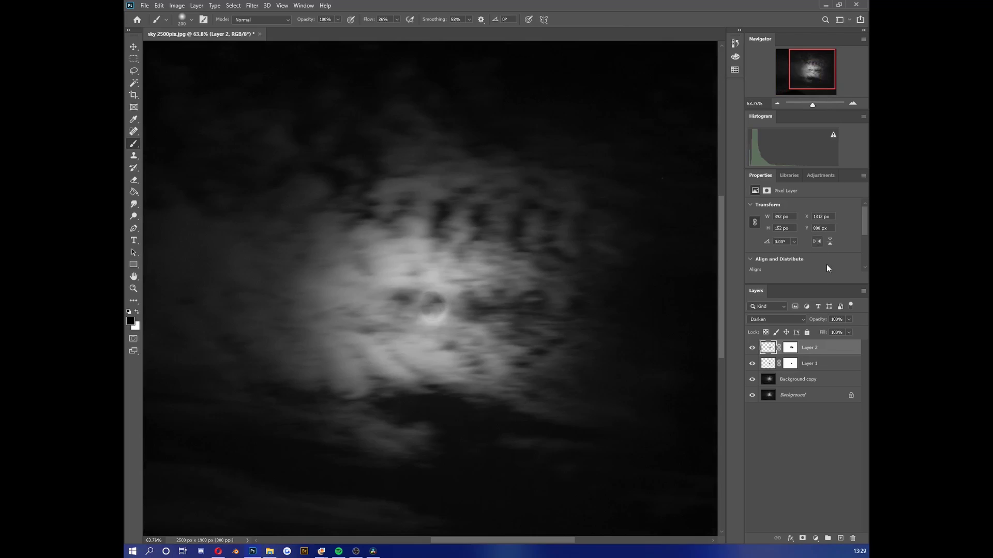
{"action": "left_click", "coordinate": [848, 320]}
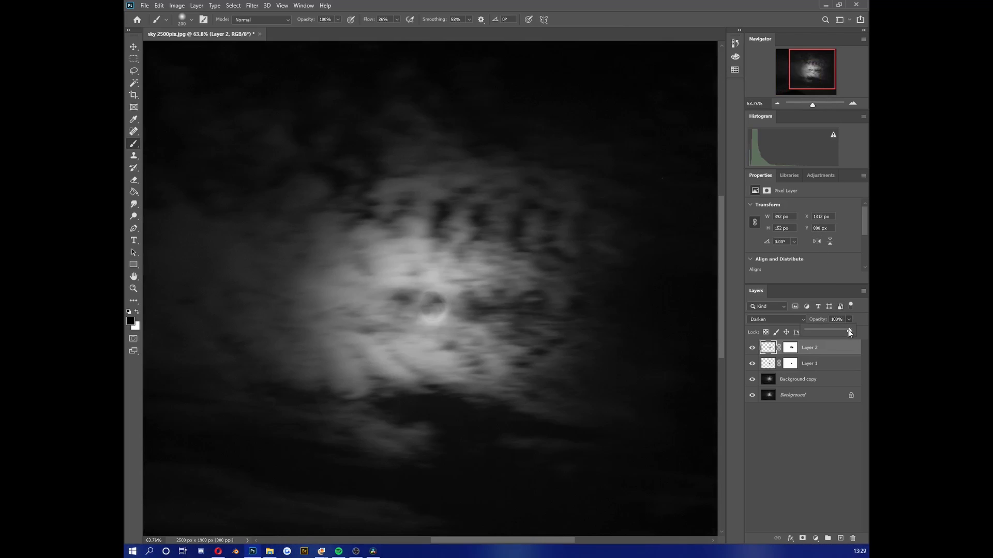
{"action": "left_click_drag", "start_coordinate": [842, 330], "coordinate": [839, 330]}
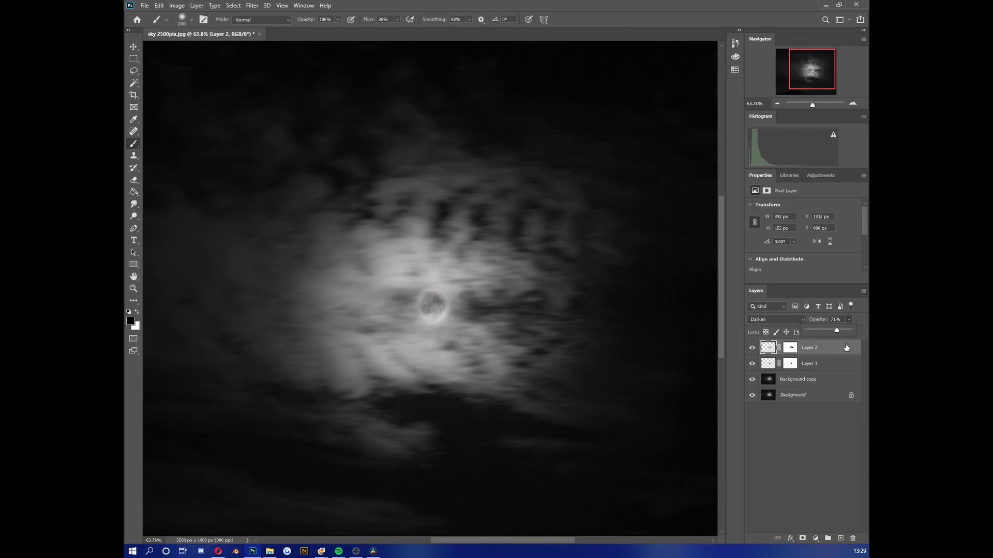
Start cropping the whole picture and set the crop ratio to 1 : 1 (Square).
{"action": "left_click", "coordinate": [810, 103]}
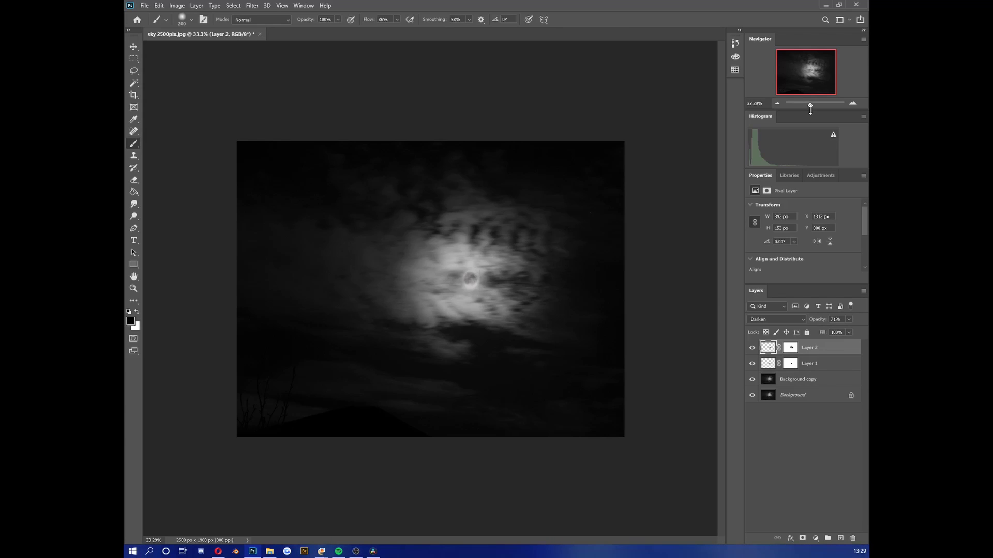
{"action": "left_click", "coordinate": [134, 95]}
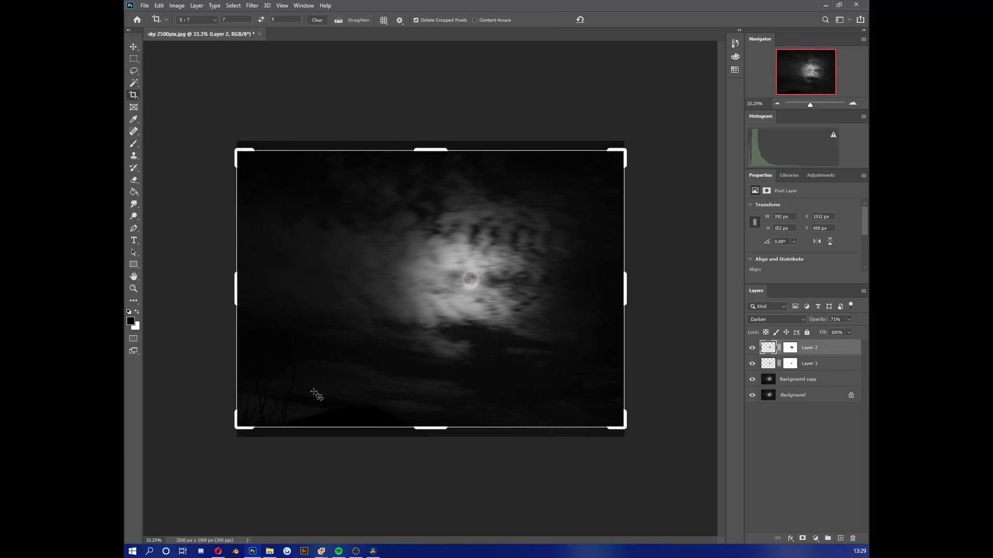
{"action": "left_click_drag", "start_coordinate": [422, 428], "coordinate": [423, 406]}
{"action": "left_click", "coordinate": [258, 20]}
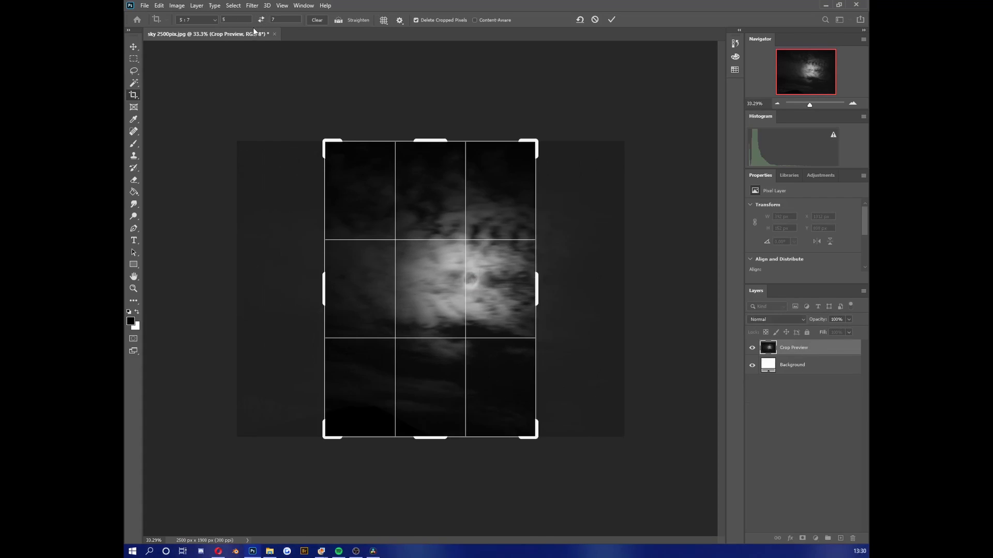
{"action": "left_click", "coordinate": [260, 22]}
{"action": "left_click", "coordinate": [212, 21]}
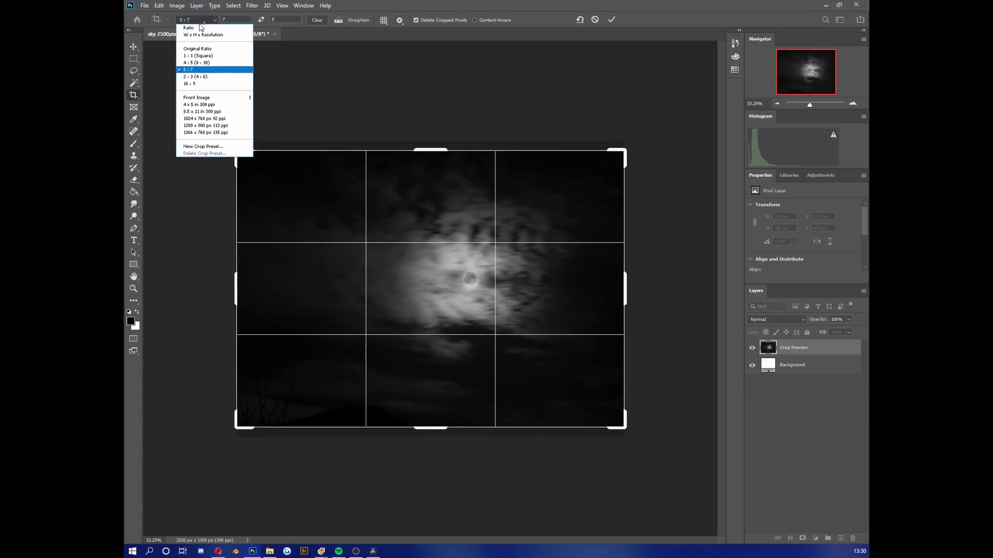
{"action": "left_click", "coordinate": [192, 55]}
Crop the picture to about 1323 × 1323 px, placing the moon on the upper-right rule-of-thirds intersection.
{"action": "right_click", "coordinate": [282, 142]}
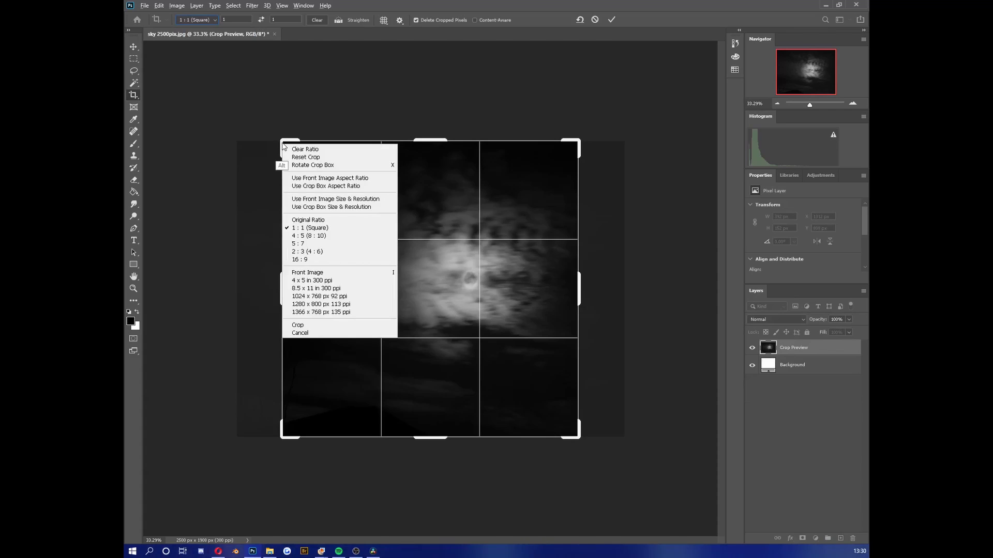
{"action": "key", "text": "Escape"}
{"action": "left_click_drag", "start_coordinate": [282, 143], "coordinate": [328, 185]}
{"action": "left_click_drag", "start_coordinate": [369, 257], "coordinate": [414, 293]}
{"action": "left_click_drag", "start_coordinate": [459, 343], "coordinate": [434, 326]}
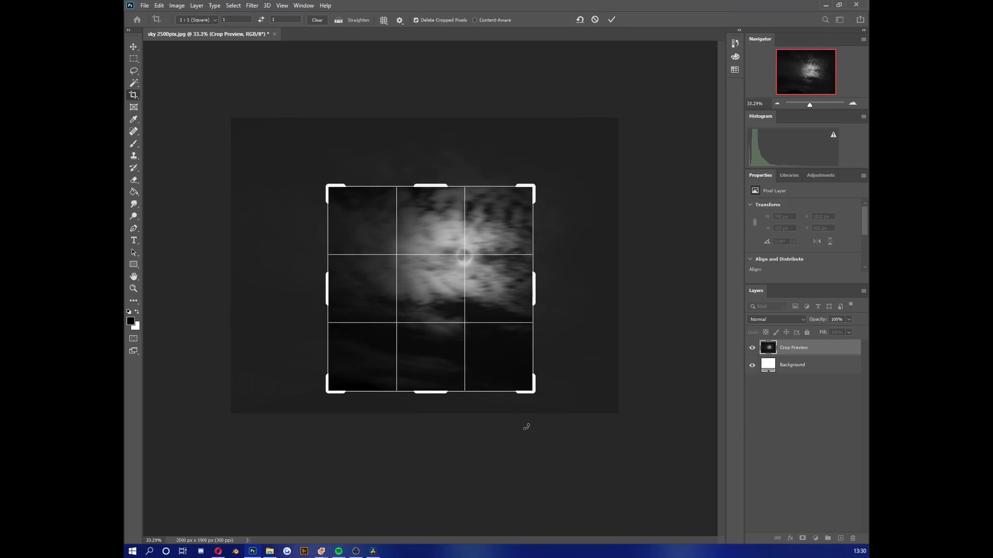
{"action": "left_click", "coordinate": [612, 19]}
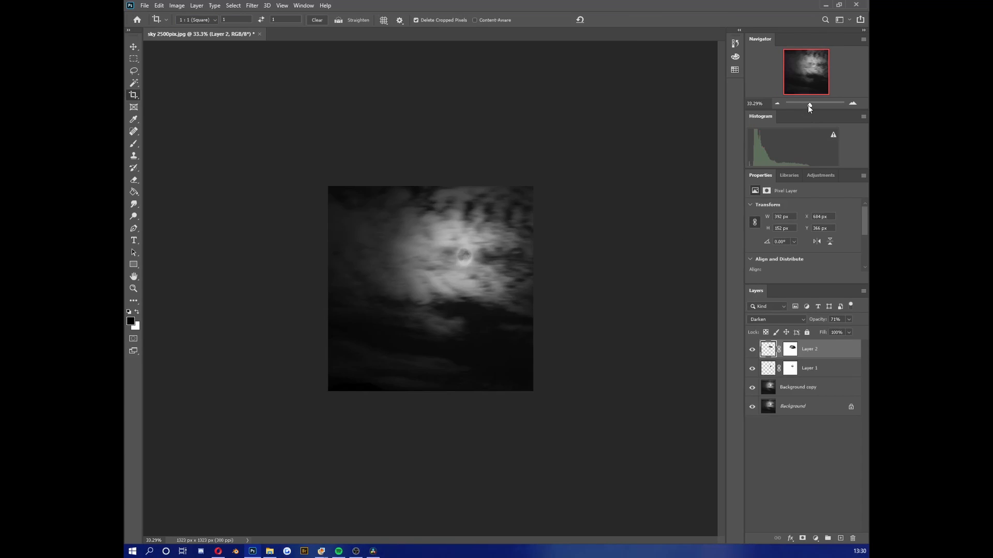
{"action": "left_click_drag", "start_coordinate": [810, 106], "coordinate": [811, 107]}
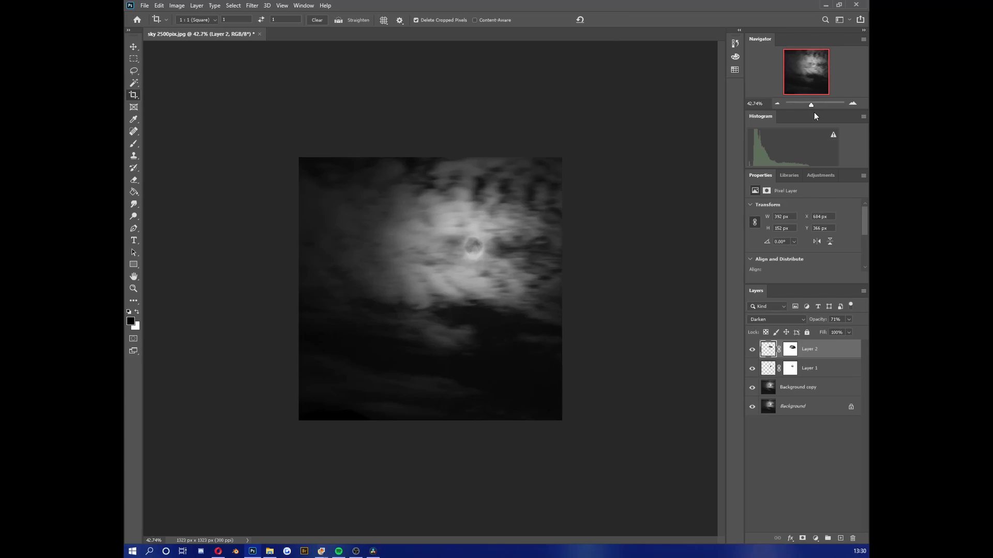
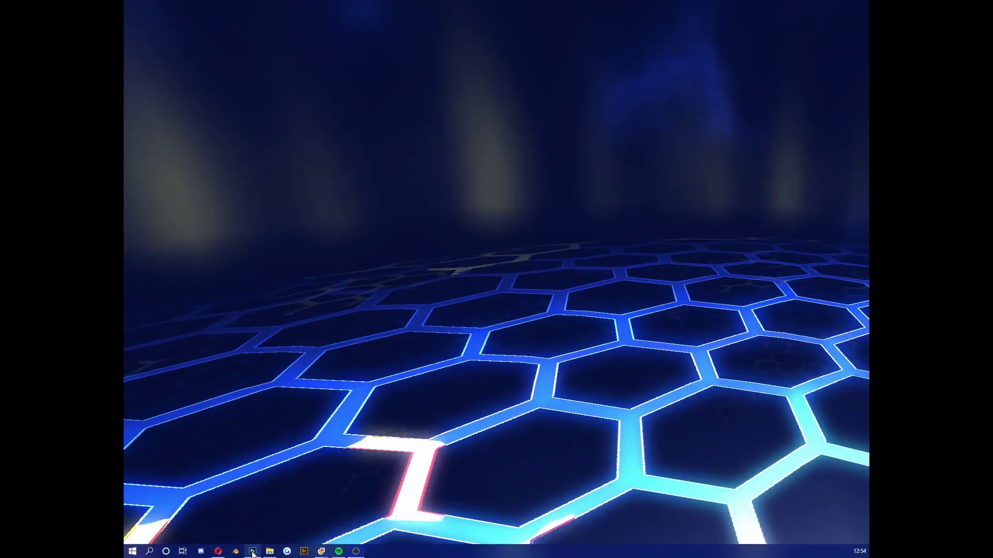
Switch to Photoshop with the black-and-white tank street photo and inspect the tank and parked car up close.
{"action": "mouse_move", "coordinate": [253, 552]}
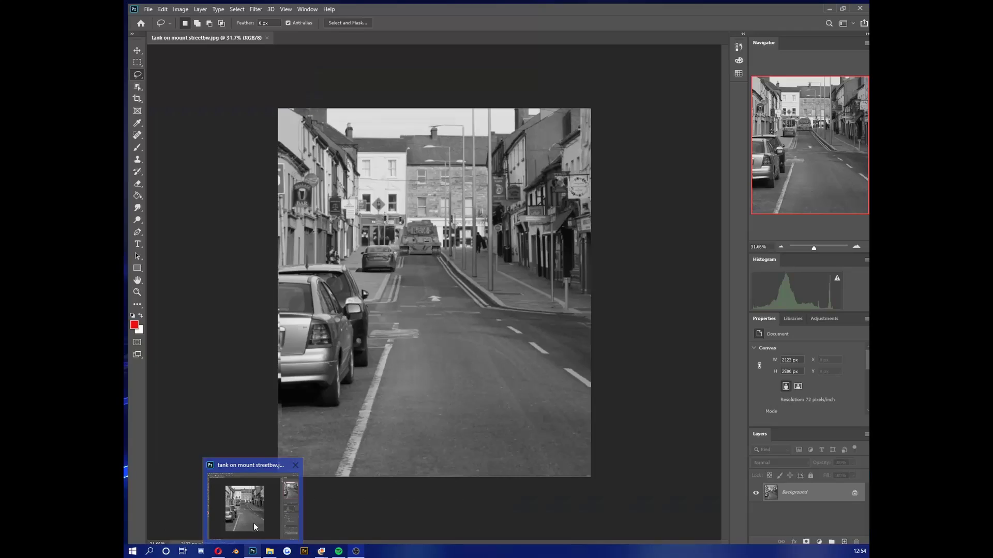
{"action": "left_click", "coordinate": [253, 523]}
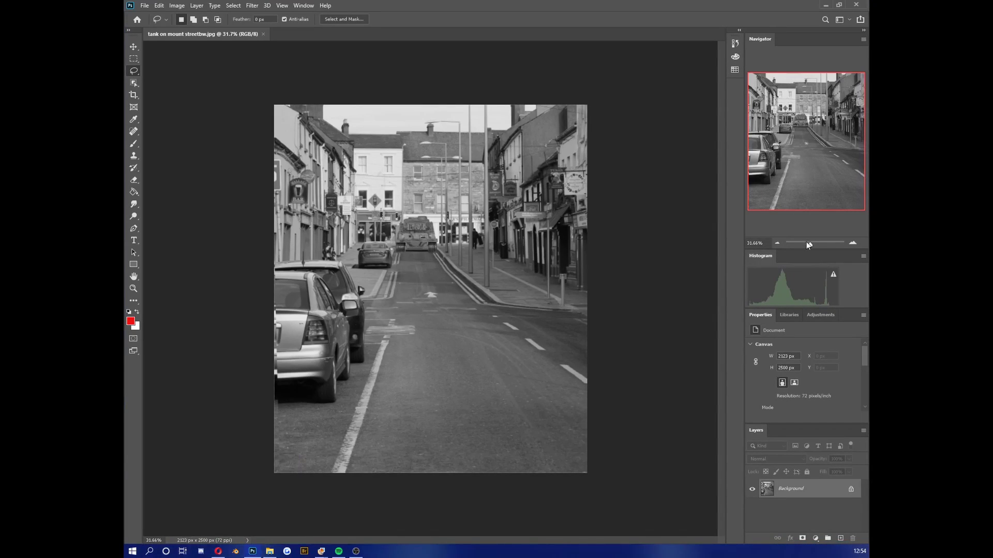
{"action": "left_click_drag", "start_coordinate": [809, 245], "coordinate": [814, 244]}
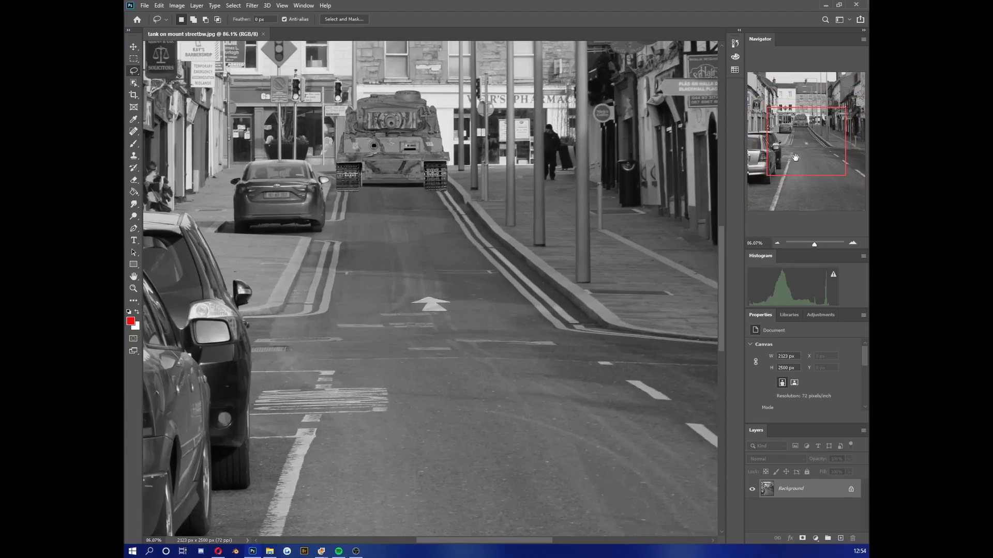
{"action": "left_click_drag", "start_coordinate": [795, 157], "coordinate": [798, 124]}
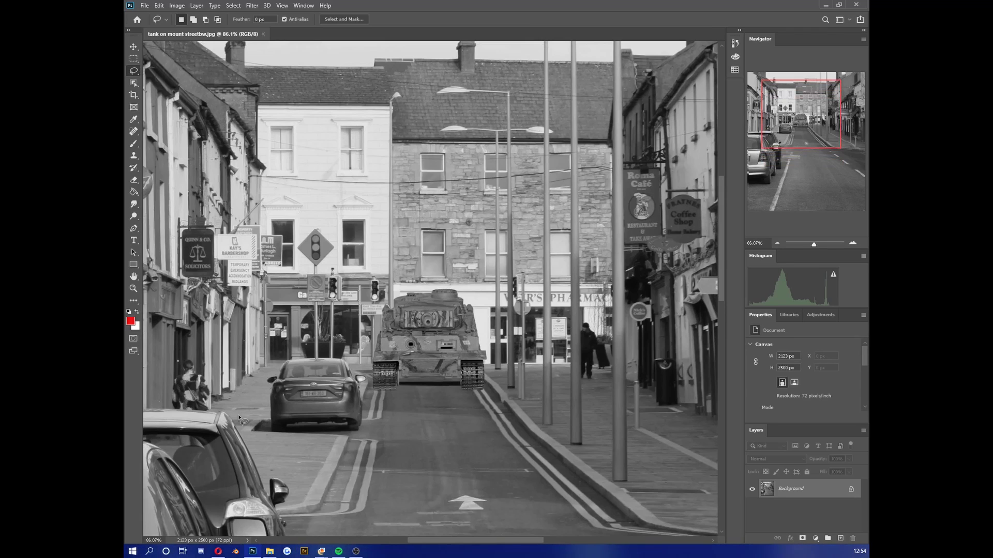
Outline the shadow under the parked car and the road area beneath the tank with the lasso, clearing each selection.
{"action": "mouse_move", "coordinate": [239, 416]}
{"action": "left_mouse_down"}
{"action": "mouse_move", "coordinate": [261, 443]}
{"action": "mouse_move", "coordinate": [242, 423]}
{"action": "left_mouse_up"}
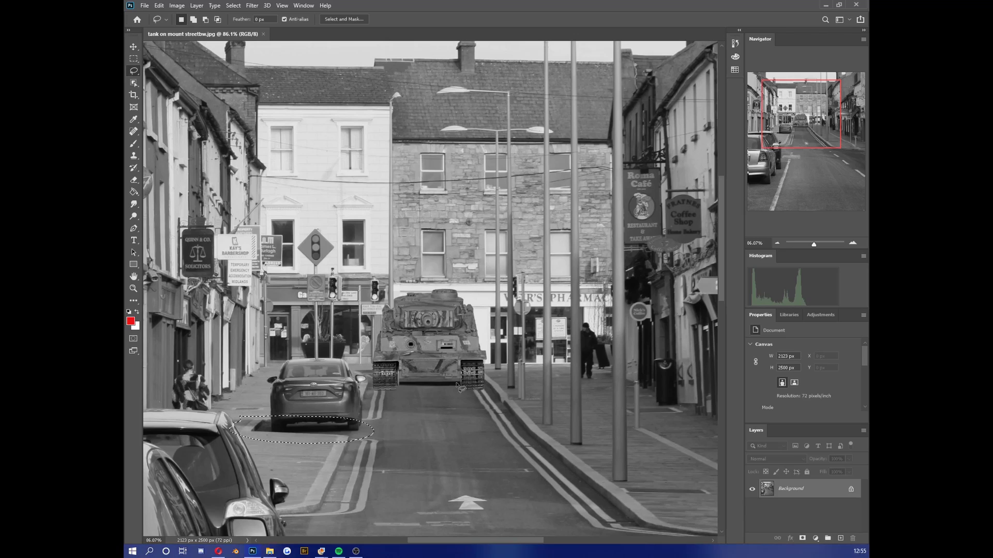
{"action": "left_click", "coordinate": [324, 426]}
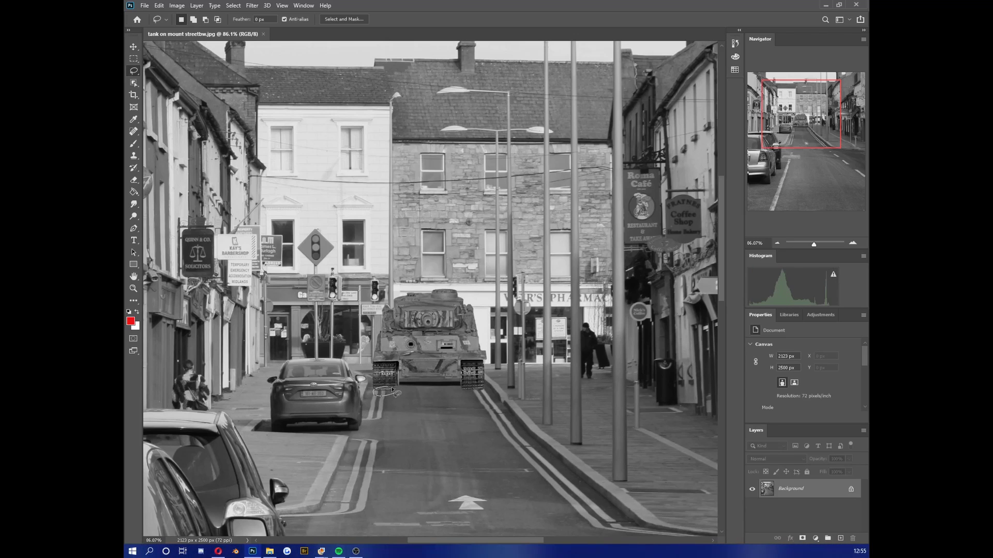
{"action": "left_click_drag", "start_coordinate": [393, 390], "coordinate": [397, 392]}
{"action": "mouse_move", "coordinate": [462, 394]}
{"action": "left_mouse_down"}
{"action": "mouse_move", "coordinate": [472, 396]}
{"action": "mouse_move", "coordinate": [472, 374]}
{"action": "left_mouse_up"}
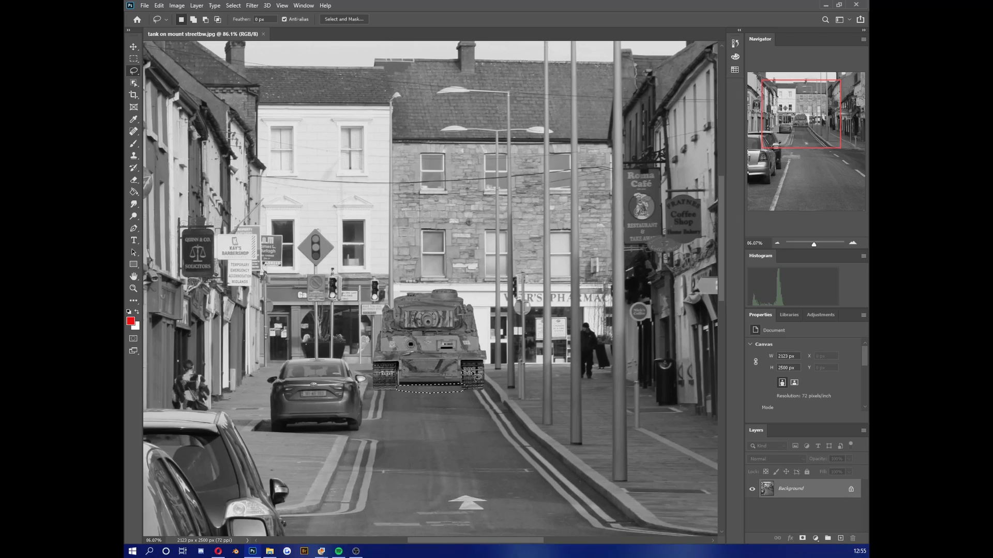
{"action": "left_click", "coordinate": [405, 390]}
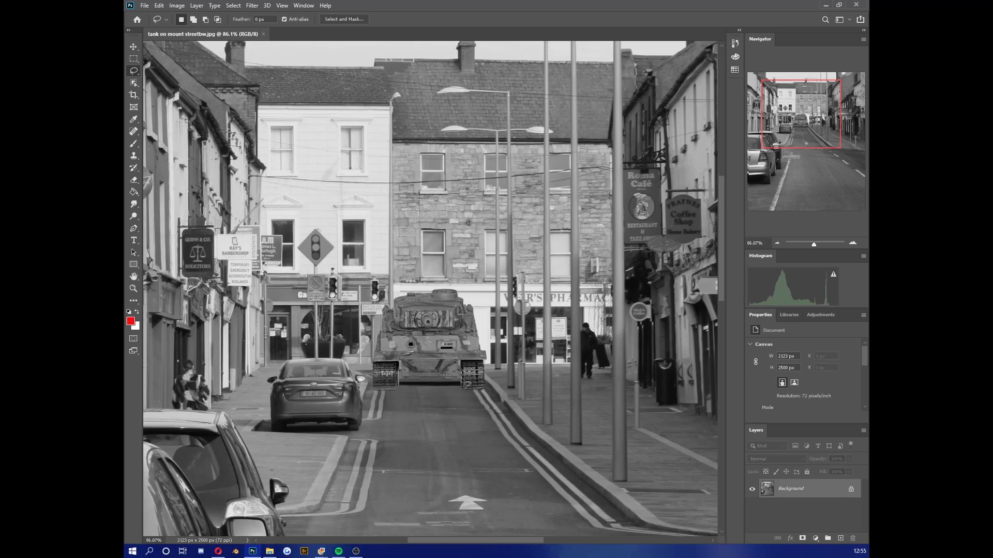
Outline the gap between the tank's tracks and the road around its right track with the lasso, and clear the selection.
{"action": "left_click_drag", "start_coordinate": [471, 387], "coordinate": [470, 388]}
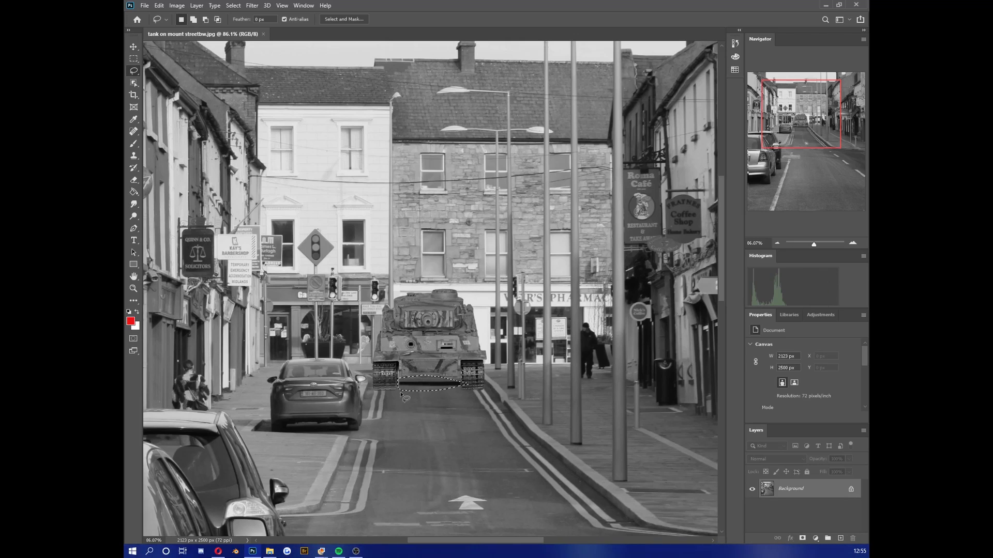
{"action": "mouse_move", "coordinate": [401, 385]}
{"action": "left_mouse_down"}
{"action": "mouse_move", "coordinate": [455, 387]}
{"action": "mouse_move", "coordinate": [406, 394]}
{"action": "left_mouse_up"}
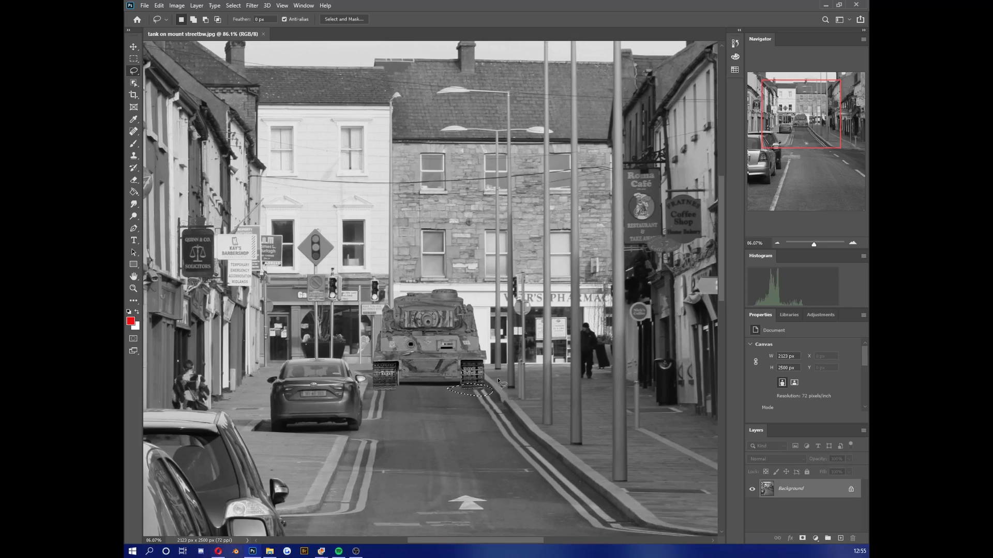
{"action": "left_click_drag", "start_coordinate": [788, 136], "coordinate": [788, 130]}
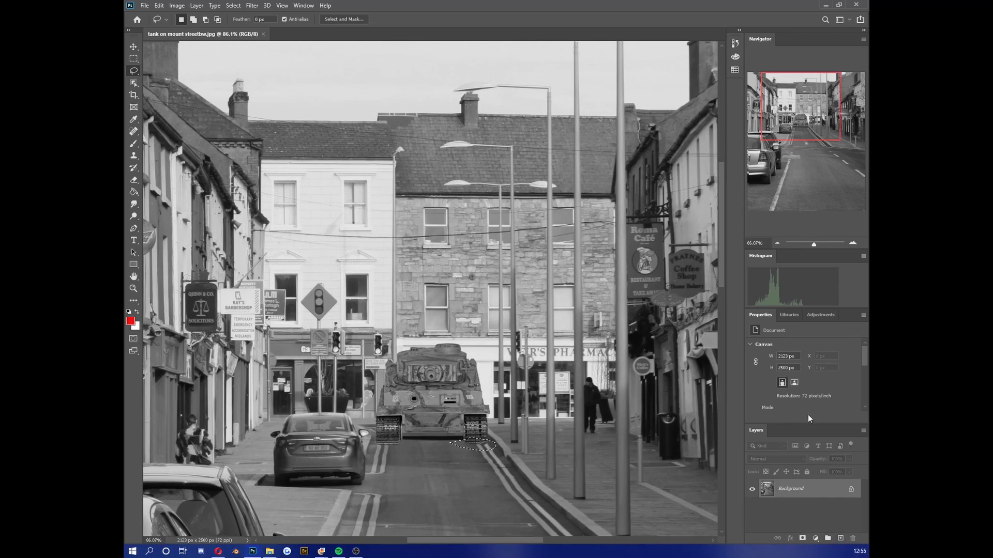
{"action": "key", "text": "ctrl+d"}
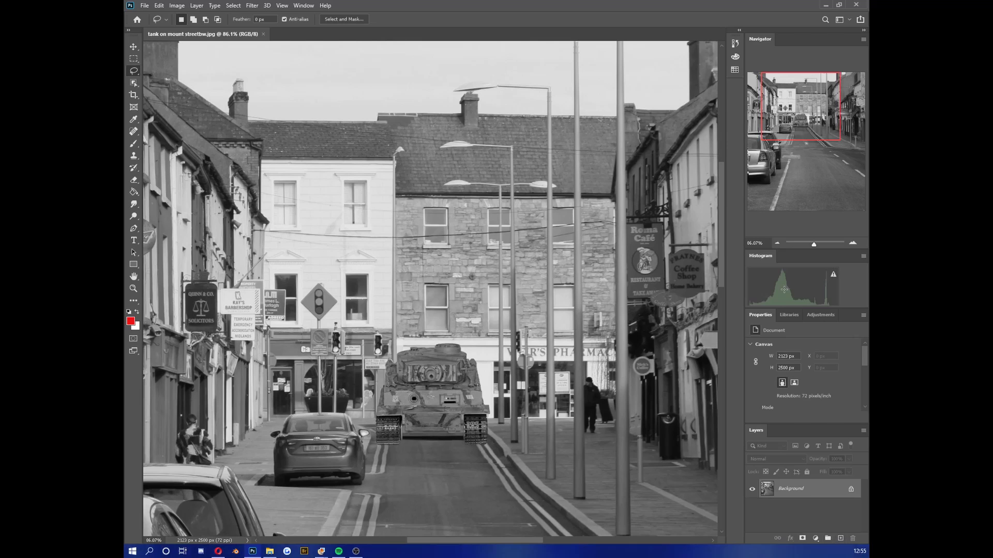
Add a new empty layer above the background and choose the Soft Round brush for painting.
{"action": "left_click", "coordinate": [841, 539]}
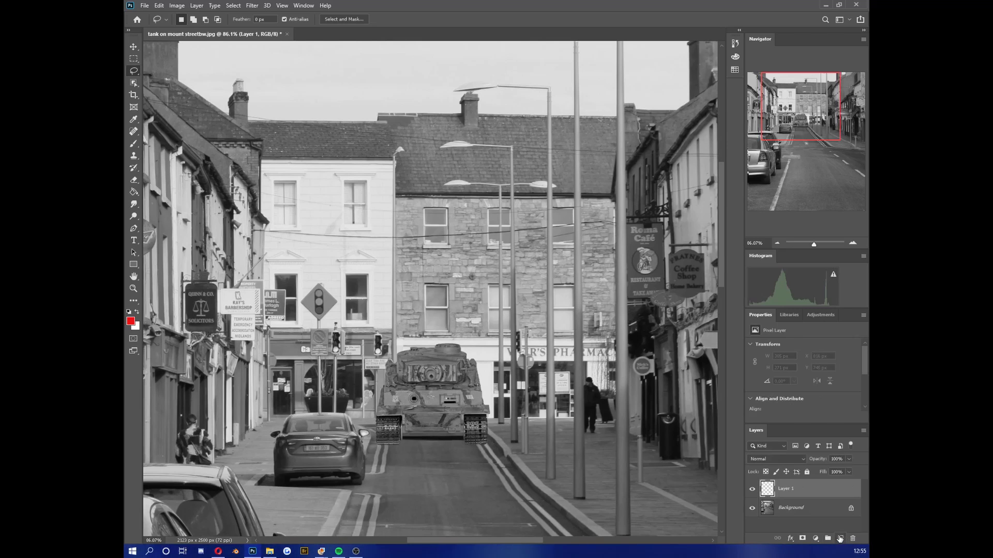
{"action": "left_click", "coordinate": [134, 145]}
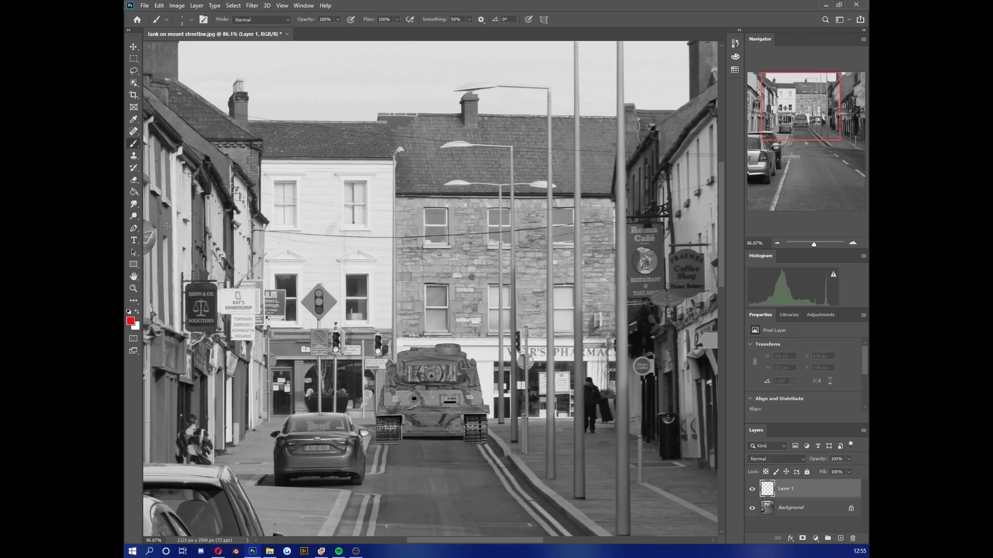
{"action": "left_click", "coordinate": [191, 20]}
{"action": "left_click", "coordinate": [190, 126]}
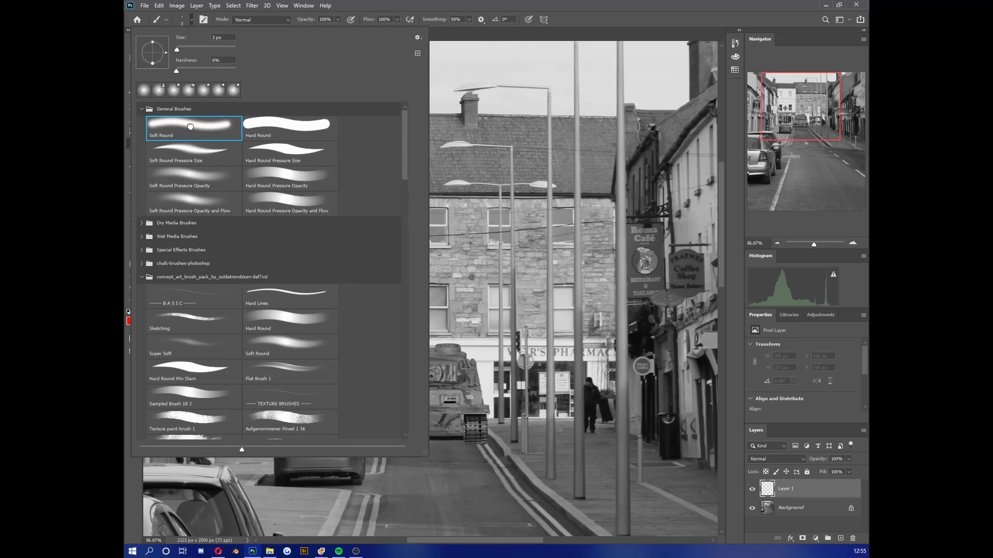
Lower the brush flow to 19% and reset the painting colours to a black foreground.
{"action": "left_click", "coordinate": [401, 23]}
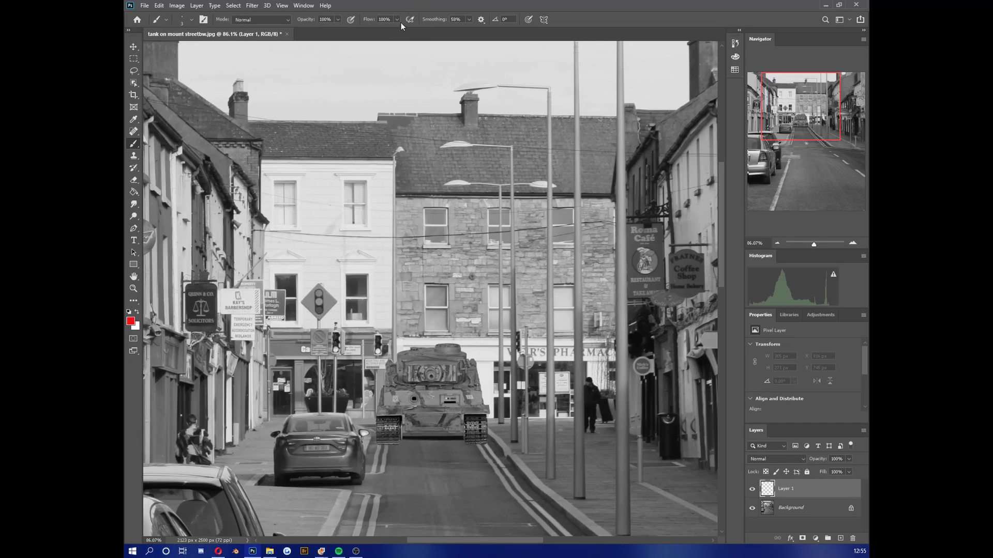
{"action": "left_click", "coordinate": [396, 21]}
{"action": "left_click_drag", "start_coordinate": [397, 29], "coordinate": [362, 32]}
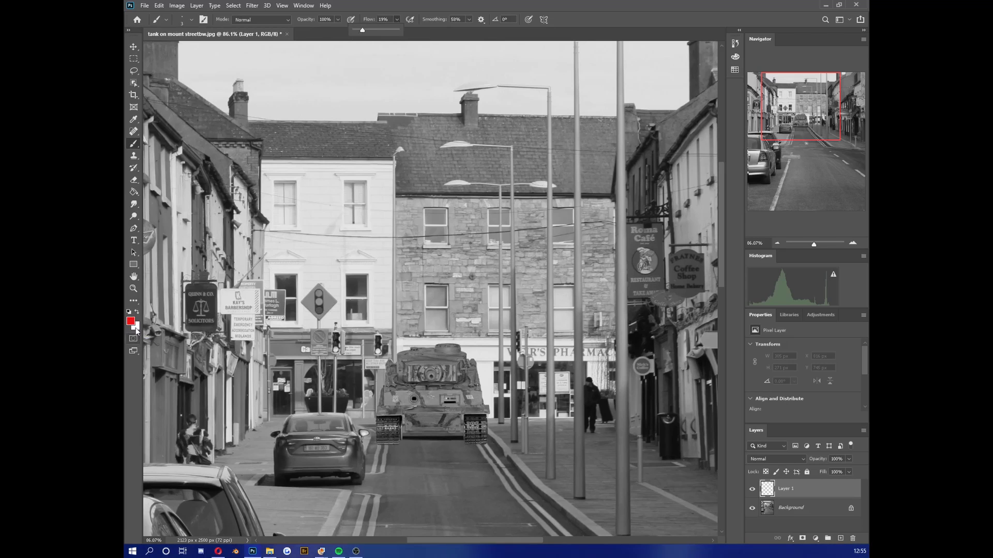
{"action": "left_click", "coordinate": [129, 312]}
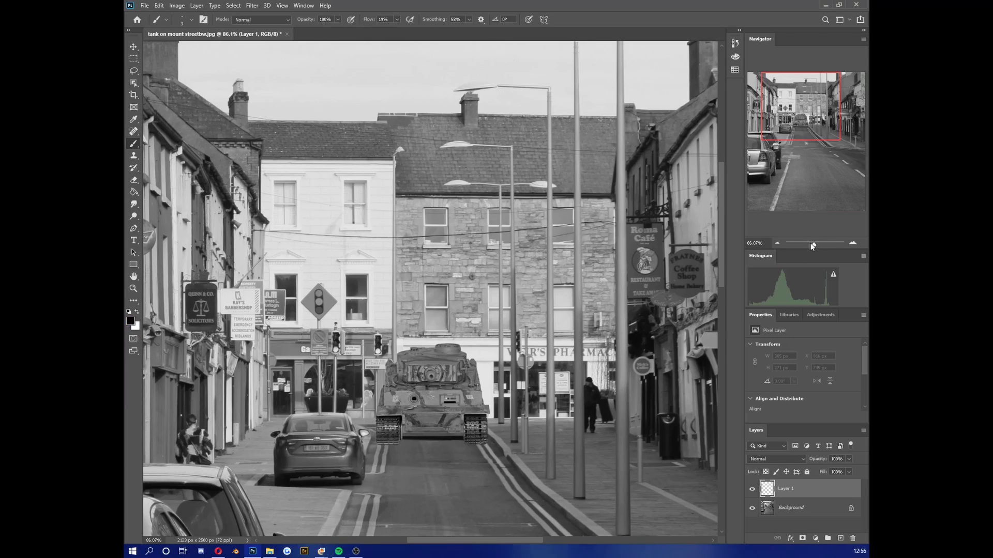
Examine how the tank and the parked cars meet the road, both up close and in the whole street view.
{"action": "left_click_drag", "start_coordinate": [812, 246], "coordinate": [816, 244]}
{"action": "left_click_drag", "start_coordinate": [512, 307], "coordinate": [459, 318]}
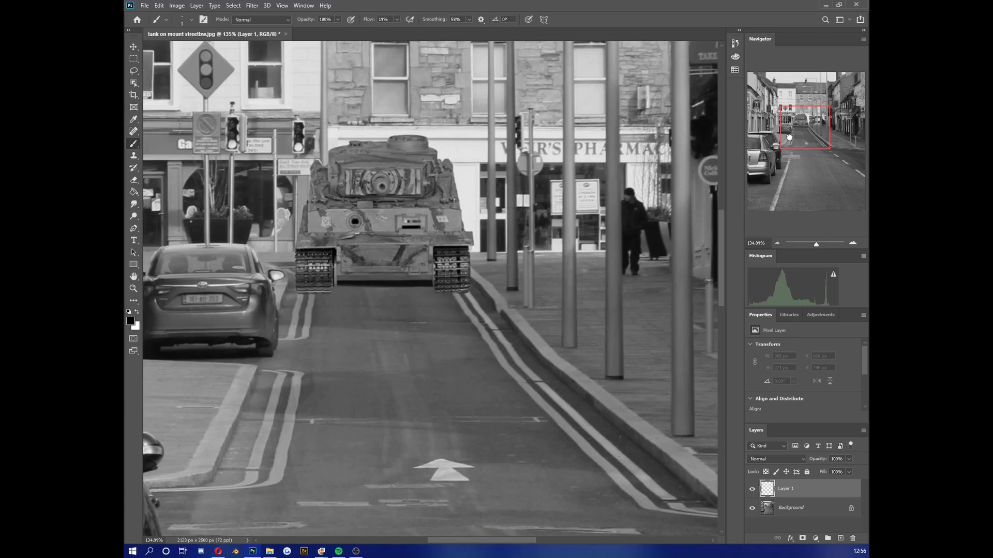
{"action": "left_click_drag", "start_coordinate": [789, 137], "coordinate": [756, 166]}
{"action": "left_click_drag", "start_coordinate": [816, 244], "coordinate": [813, 245]}
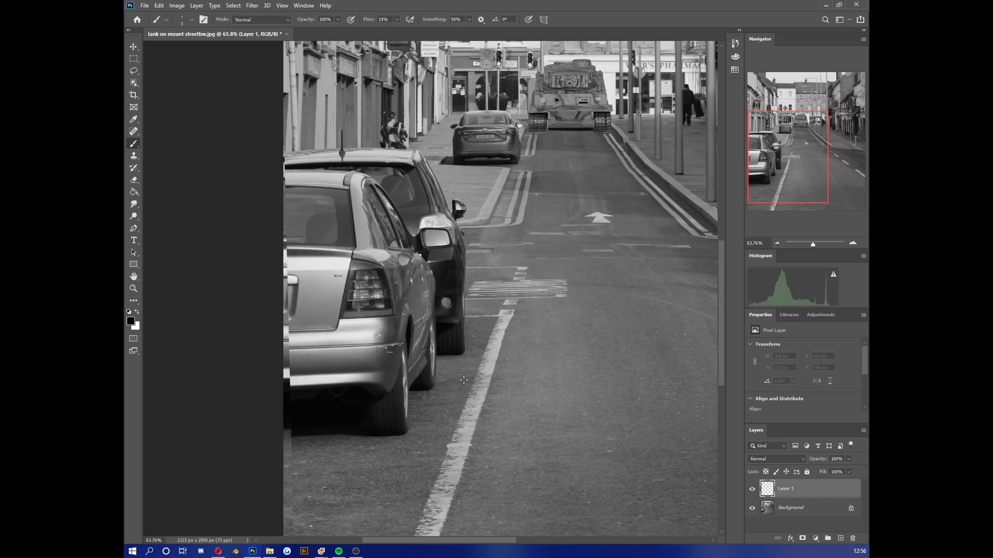
{"action": "left_click_drag", "start_coordinate": [765, 200], "coordinate": [760, 162]}
{"action": "left_click_drag", "start_coordinate": [812, 244], "coordinate": [810, 244]}
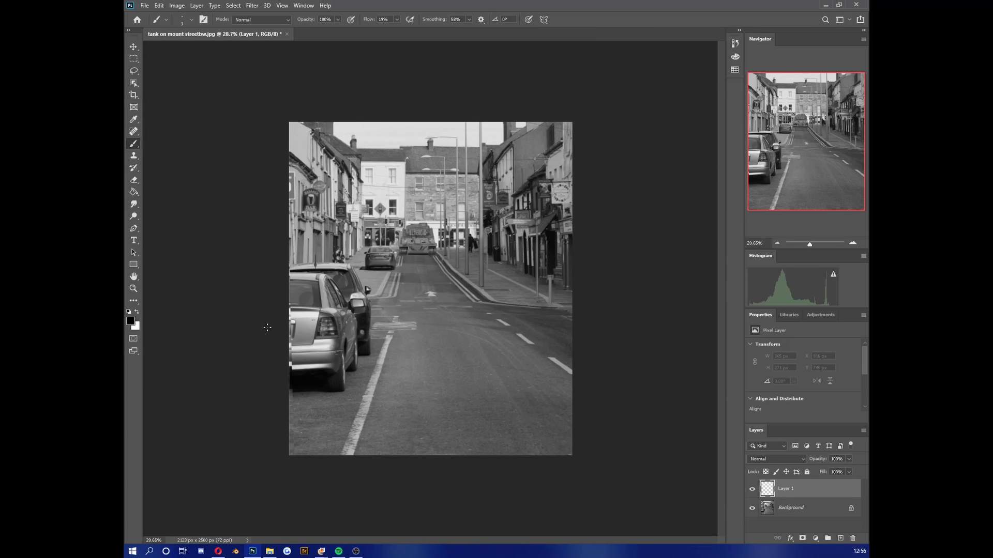
{"action": "left_click_drag", "start_coordinate": [810, 243], "coordinate": [817, 243]}
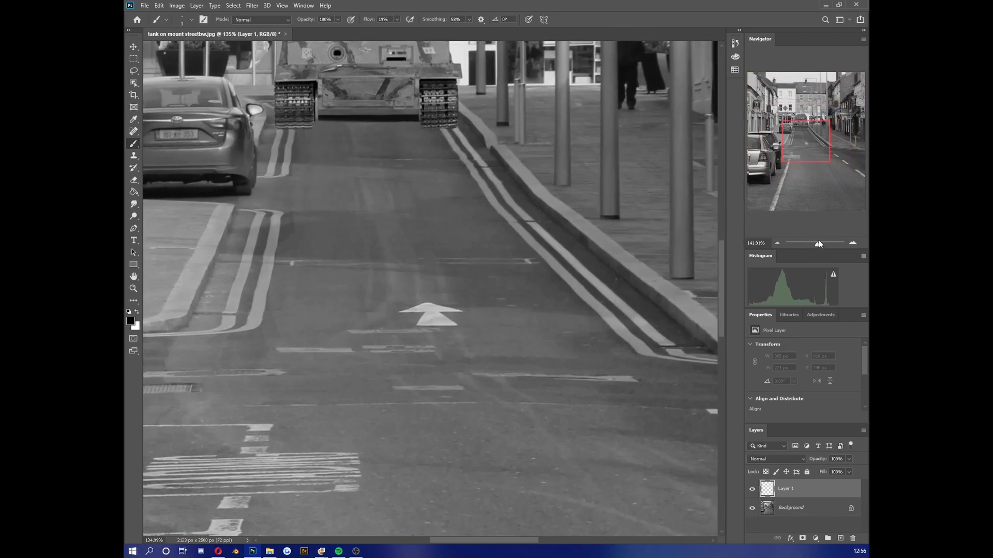
{"action": "left_click_drag", "start_coordinate": [798, 136], "coordinate": [801, 119]}
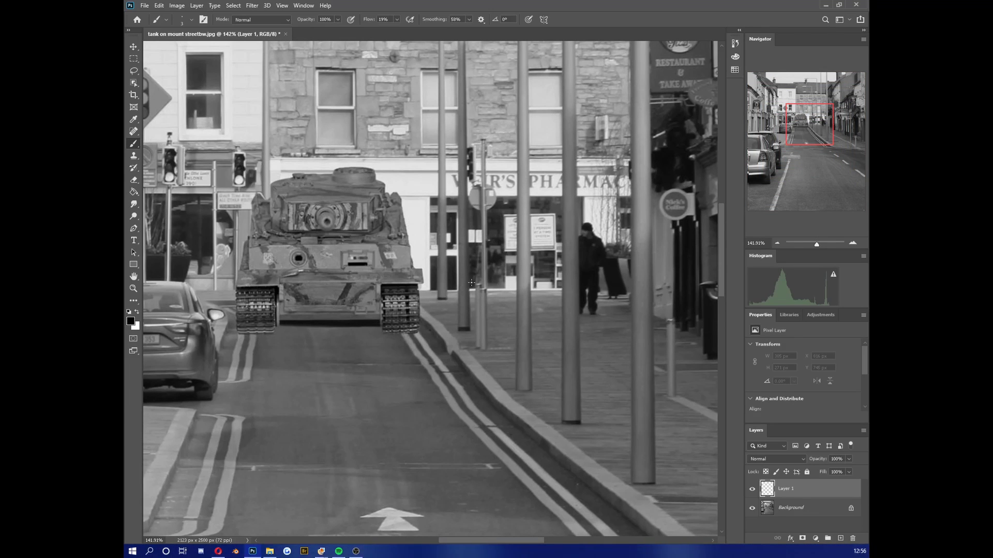
{"action": "left_click_drag", "start_coordinate": [802, 129], "coordinate": [793, 119]}
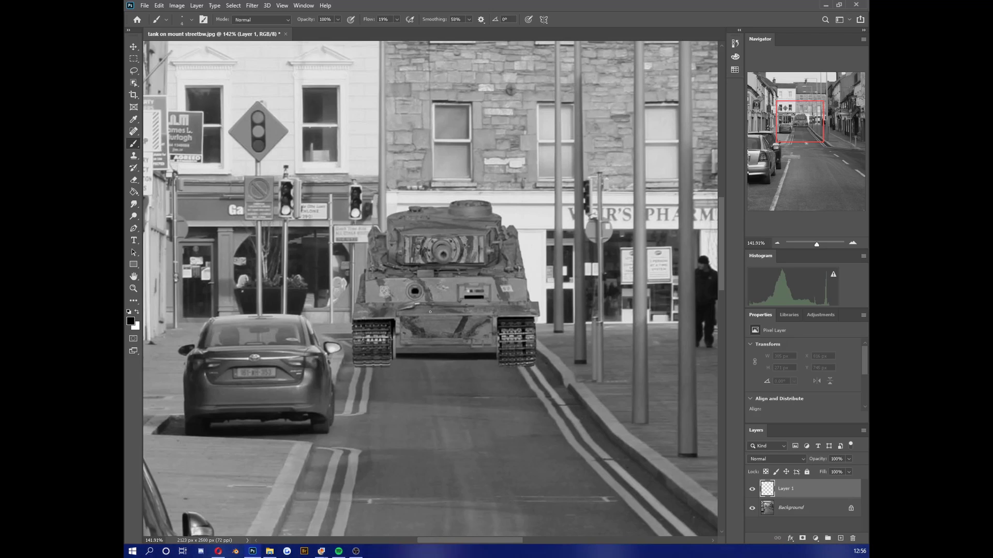
Try painting a broad soft black shadow across the road in front of the tank, and undo it.
{"action": "key", "text": "bracketright"}
{"action": "mouse_move", "coordinate": [460, 386]}
{"action": "left_mouse_down"}
{"action": "mouse_move", "coordinate": [445, 426]}
{"action": "mouse_move", "coordinate": [466, 455]}
{"action": "mouse_move", "coordinate": [543, 460]}
{"action": "mouse_move", "coordinate": [377, 471]}
{"action": "mouse_move", "coordinate": [569, 478]}
{"action": "mouse_move", "coordinate": [372, 472]}
{"action": "mouse_move", "coordinate": [547, 495]}
{"action": "mouse_move", "coordinate": [320, 481]}
{"action": "mouse_move", "coordinate": [465, 468]}
{"action": "left_mouse_up"}
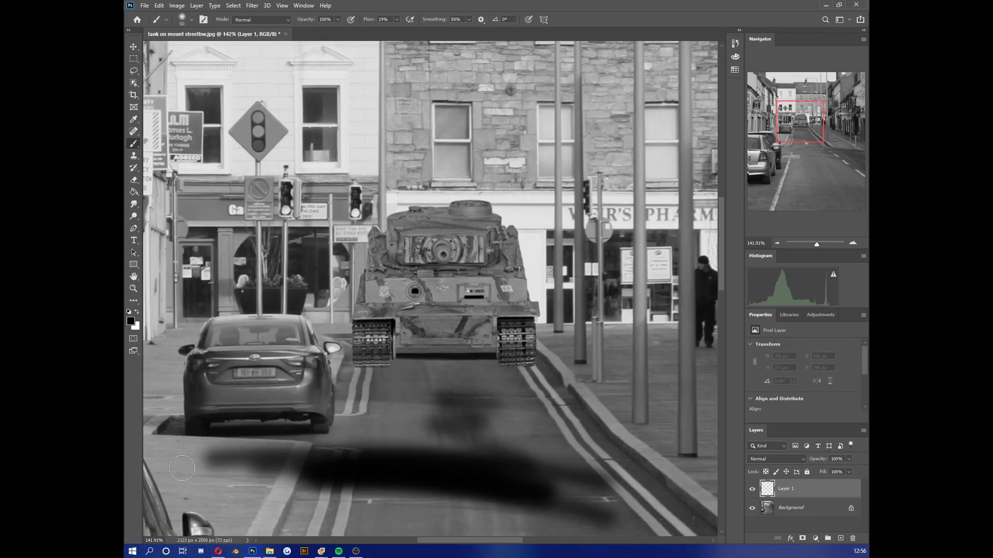
{"action": "key", "text": "ctrl+z"}
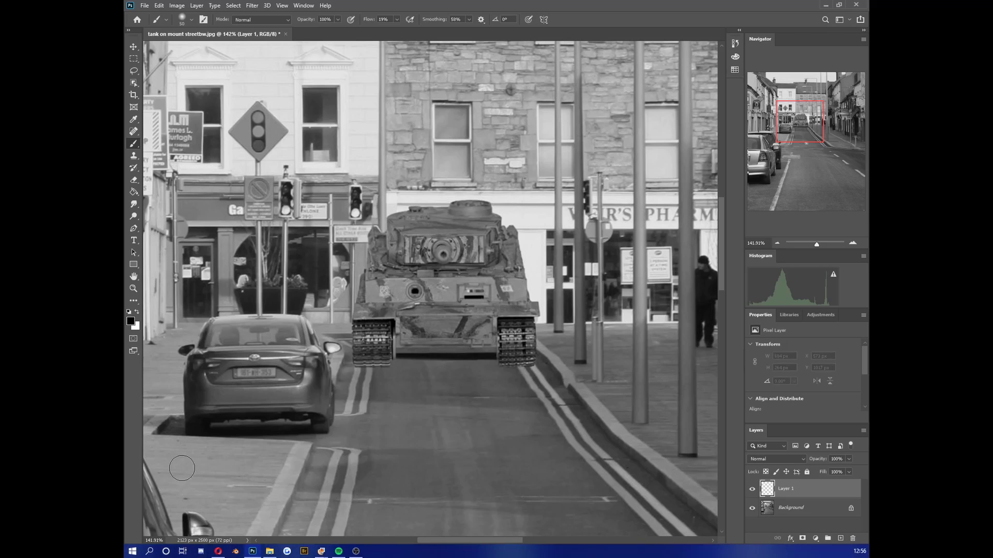
{"action": "mouse_move", "coordinate": [528, 422]}
{"action": "left_mouse_down"}
{"action": "mouse_move", "coordinate": [466, 420]}
{"action": "mouse_move", "coordinate": [602, 437]}
{"action": "mouse_move", "coordinate": [442, 415]}
{"action": "mouse_move", "coordinate": [310, 426]}
{"action": "mouse_move", "coordinate": [630, 455]}
{"action": "mouse_move", "coordinate": [439, 424]}
{"action": "mouse_move", "coordinate": [275, 432]}
{"action": "mouse_move", "coordinate": [621, 465]}
{"action": "mouse_move", "coordinate": [368, 439]}
{"action": "mouse_move", "coordinate": [560, 447]}
{"action": "mouse_move", "coordinate": [365, 445]}
{"action": "mouse_move", "coordinate": [572, 456]}
{"action": "mouse_move", "coordinate": [318, 475]}
{"action": "mouse_move", "coordinate": [522, 476]}
{"action": "left_mouse_up"}
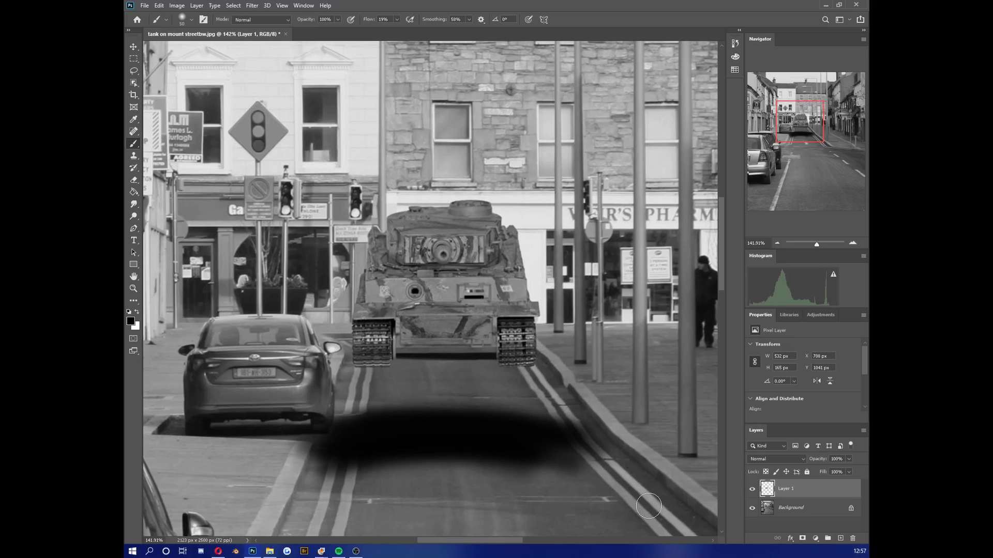
{"action": "key", "text": "ctrl+z"}
Paint narrow soft black contact shadows along the bottom of both tank tracks with a smaller brush.
{"action": "key", "text": "bracketleft"}
{"action": "key", "text": "bracketleft"}
{"action": "key", "text": "bracketleft"}
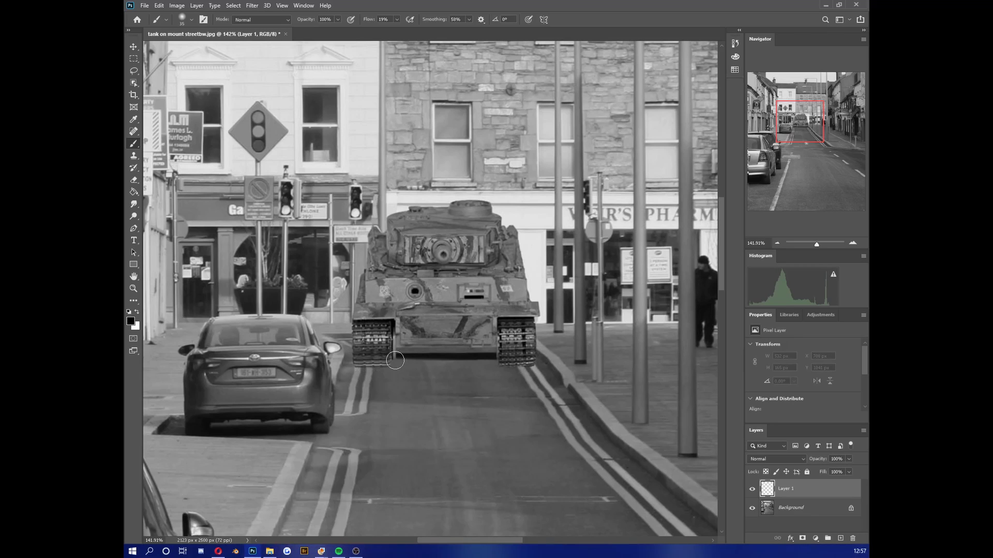
{"action": "key", "text": "bracketleft"}
{"action": "mouse_move", "coordinate": [390, 362]}
{"action": "left_mouse_down"}
{"action": "mouse_move", "coordinate": [349, 361]}
{"action": "mouse_move", "coordinate": [396, 366]}
{"action": "left_mouse_up"}
{"action": "key", "text": "ctrl+z"}
{"action": "mouse_move", "coordinate": [501, 363]}
{"action": "left_mouse_down"}
{"action": "mouse_move", "coordinate": [540, 362]}
{"action": "mouse_move", "coordinate": [498, 359]}
{"action": "mouse_move", "coordinate": [535, 362]}
{"action": "mouse_move", "coordinate": [517, 356]}
{"action": "left_mouse_up"}
{"action": "key", "text": "bracketright"}
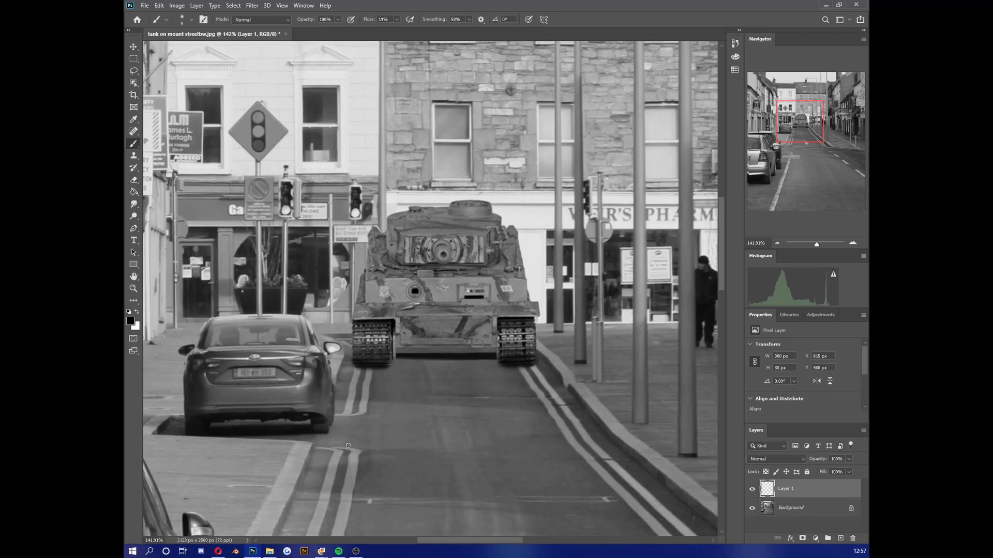
{"action": "scroll", "coordinate": [361, 417], "scroll_direction": "down", "scroll_amount": 1}
{"action": "scroll", "coordinate": [361, 417], "scroll_direction": "left", "scroll_amount": 1}
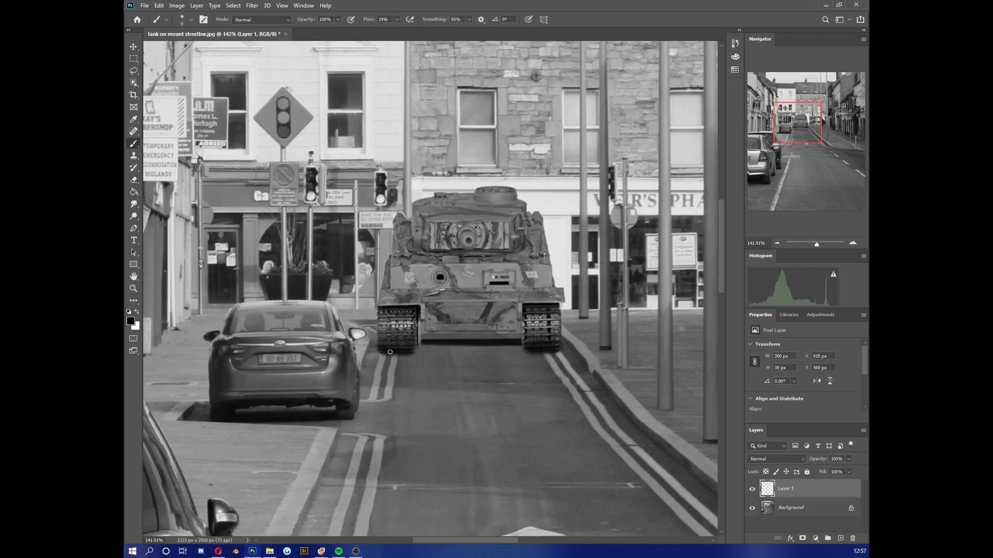
{"action": "key", "text": "bracketleft"}
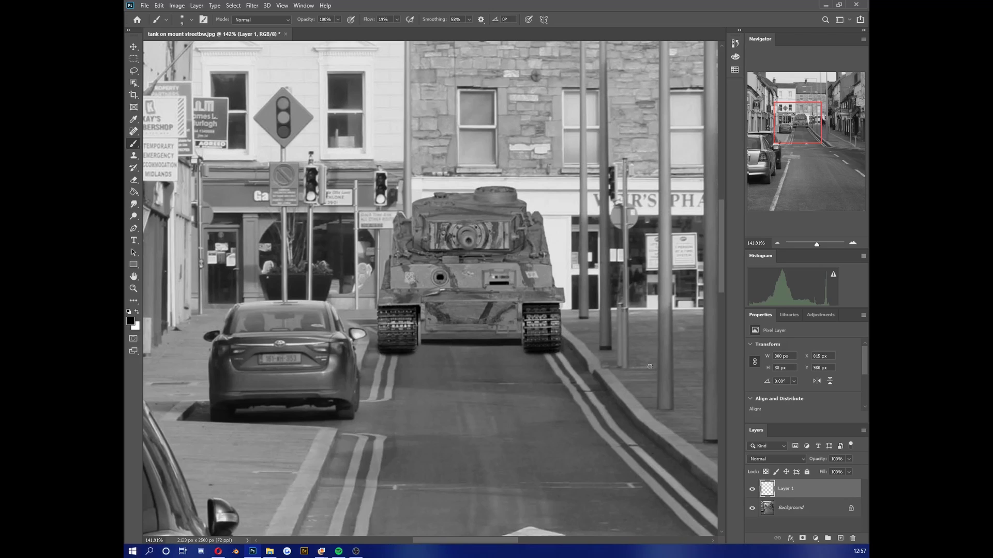
Darken the tread links across the tank's left track with a very fine soft black brush.
{"action": "left_click_drag", "start_coordinate": [816, 244], "coordinate": [812, 244]}
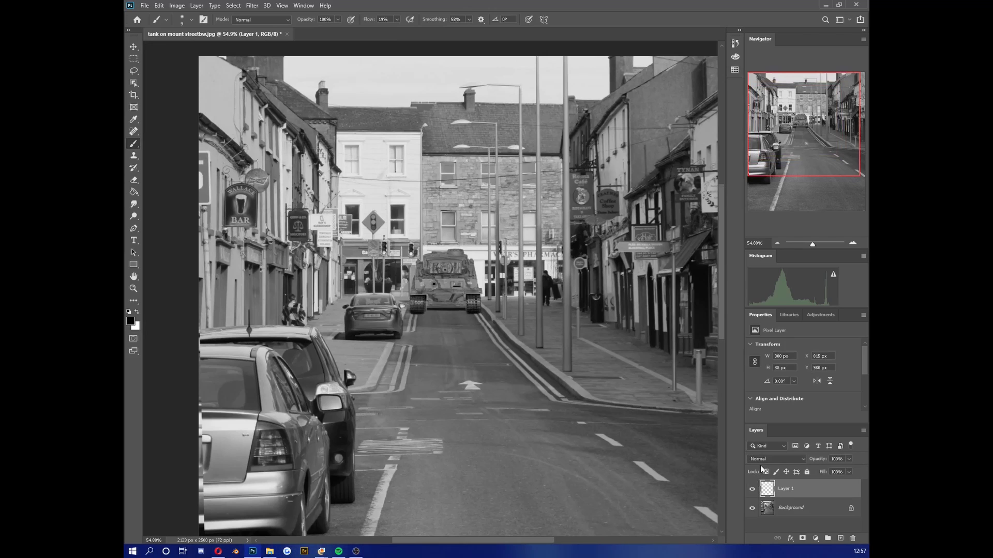
{"action": "left_click_drag", "start_coordinate": [813, 247], "coordinate": [821, 243]}
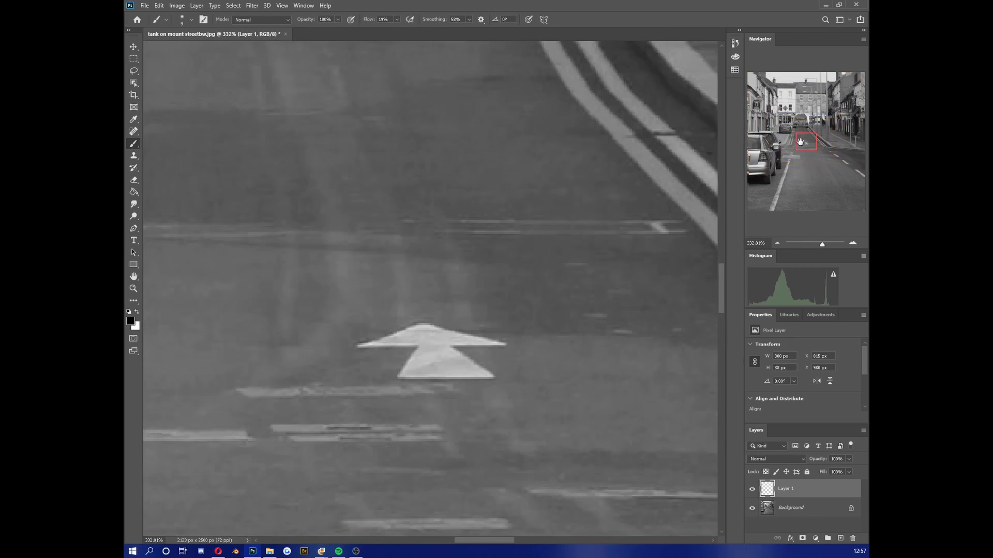
{"action": "left_click_drag", "start_coordinate": [794, 152], "coordinate": [788, 137]}
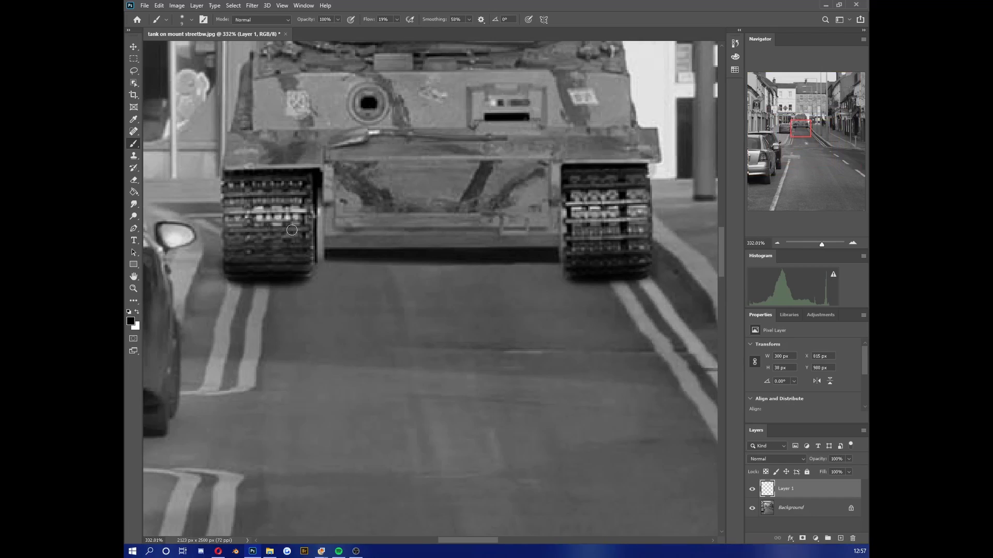
{"action": "key", "text": "bracketleft"}
{"action": "key", "text": "bracketleft"}
{"action": "key", "text": "bracketleft"}
{"action": "key", "text": "bracketleft"}
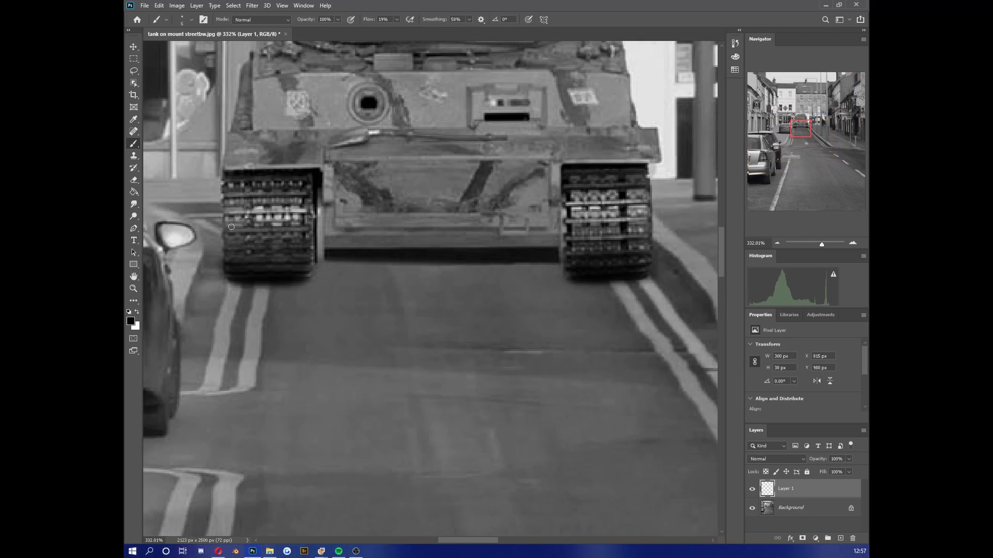
{"action": "left_click_drag", "start_coordinate": [225, 226], "coordinate": [317, 223]}
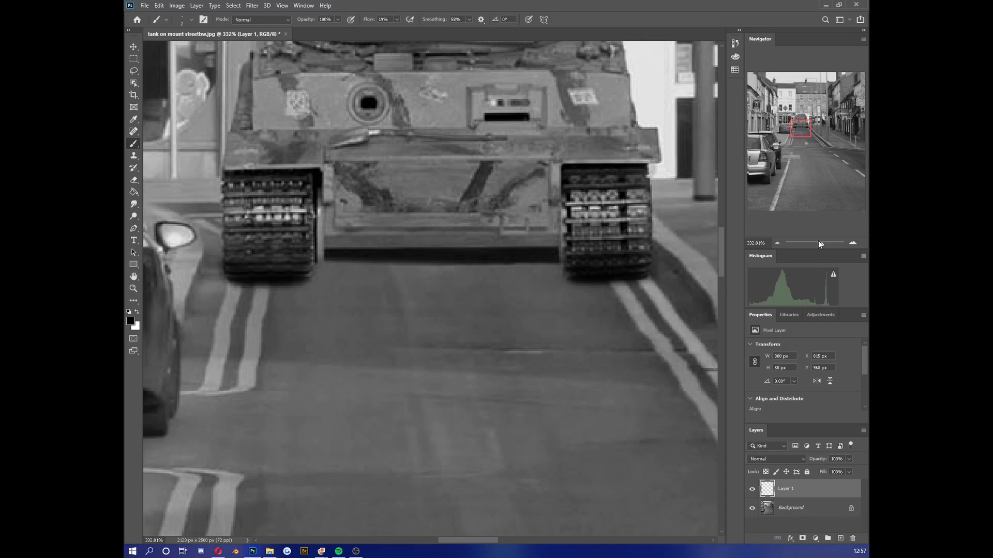
Shade the lower edge of the tank's hull between the two tracks with soft black brush strokes.
{"action": "left_click_drag", "start_coordinate": [820, 241], "coordinate": [812, 240]}
{"action": "left_click_drag", "start_coordinate": [332, 299], "coordinate": [355, 285]}
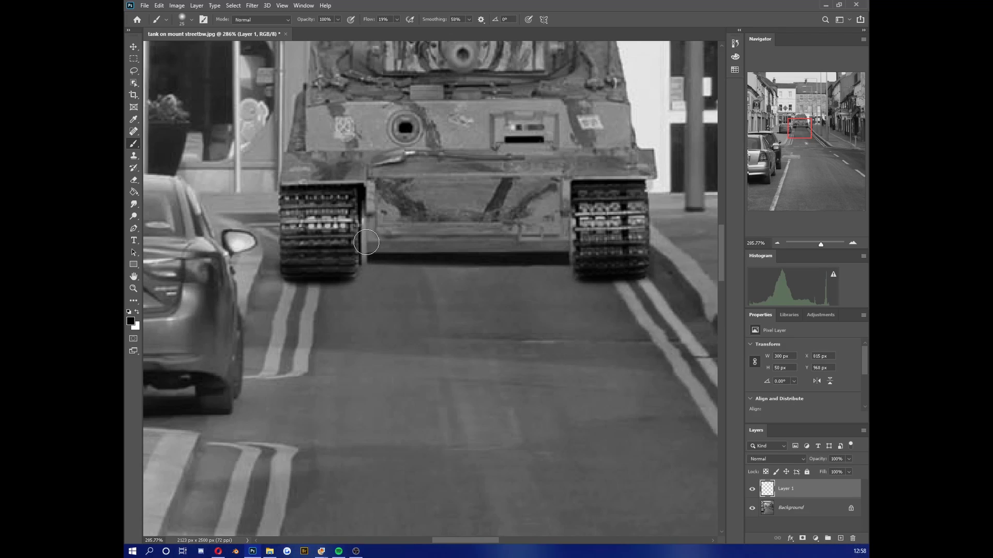
{"action": "key", "text": "bracketright"}
{"action": "left_click_drag", "start_coordinate": [438, 242], "coordinate": [574, 238]}
{"action": "key", "text": "ctrl+z"}
{"action": "key", "text": "bracketleft"}
{"action": "key", "text": "bracketleft"}
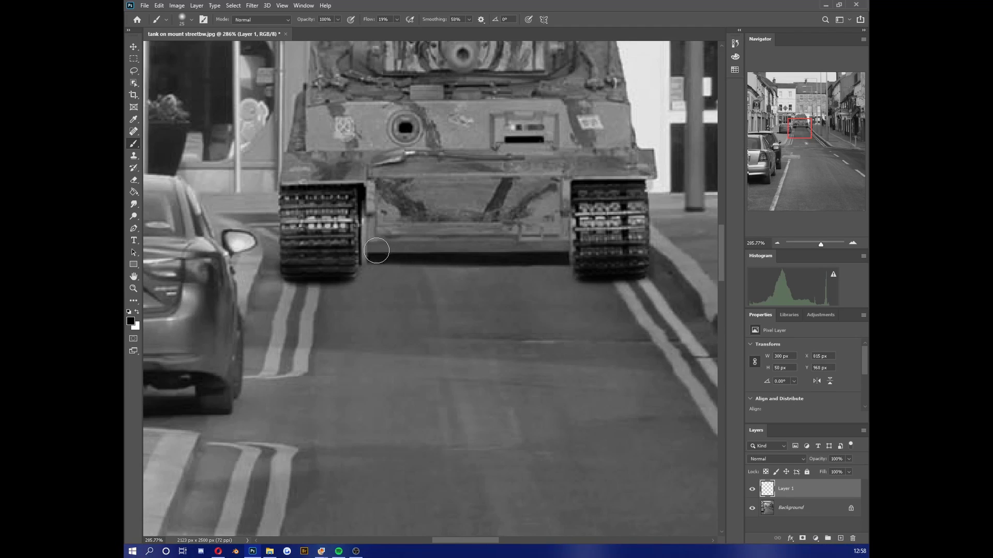
{"action": "mouse_move", "coordinate": [429, 252]}
{"action": "left_mouse_down"}
{"action": "mouse_move", "coordinate": [548, 243]}
{"action": "mouse_move", "coordinate": [363, 248]}
{"action": "mouse_move", "coordinate": [602, 247]}
{"action": "left_mouse_up"}
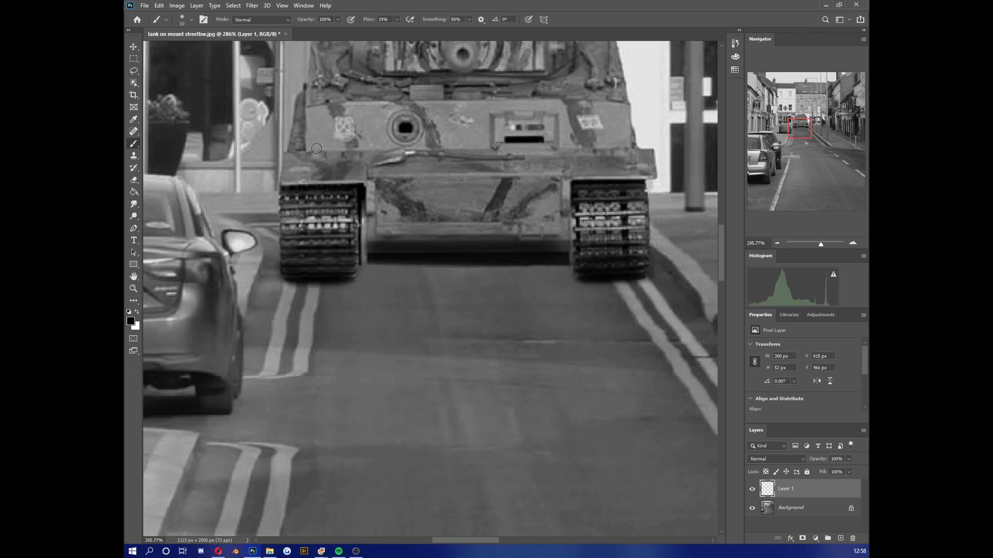
Paint a thin soft black shadow beneath the tank's turret where it meets the hull.
{"action": "left_click_drag", "start_coordinate": [461, 228], "coordinate": [471, 331]}
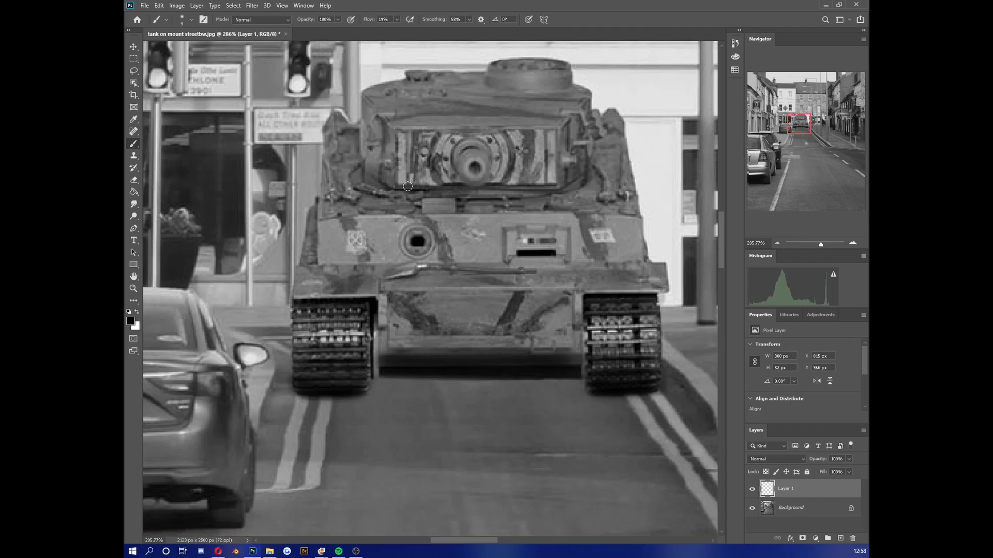
{"action": "left_click_drag", "start_coordinate": [429, 187], "coordinate": [578, 190]}
{"action": "key", "text": "bracketright"}
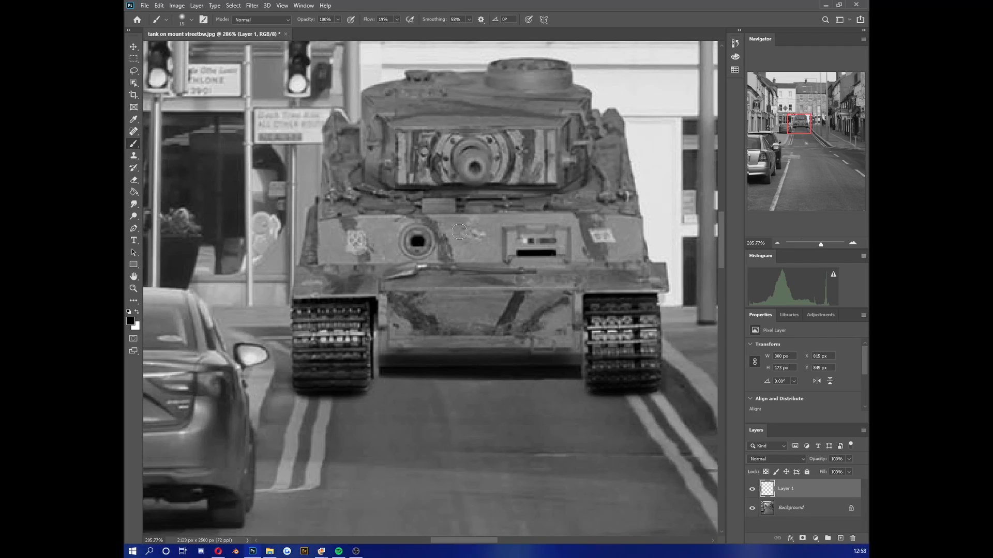
Draw a black arrow on the pavement behind the parked car, pointing along its shadow, and undo it.
{"action": "left_click_drag", "start_coordinate": [459, 232], "coordinate": [618, 324]}
{"action": "mouse_move", "coordinate": [429, 438]}
{"action": "left_mouse_down"}
{"action": "mouse_move", "coordinate": [277, 430]}
{"action": "mouse_move", "coordinate": [336, 437]}
{"action": "mouse_move", "coordinate": [310, 419]}
{"action": "mouse_move", "coordinate": [352, 422]}
{"action": "mouse_move", "coordinate": [331, 448]}
{"action": "mouse_move", "coordinate": [316, 446]}
{"action": "left_mouse_up"}
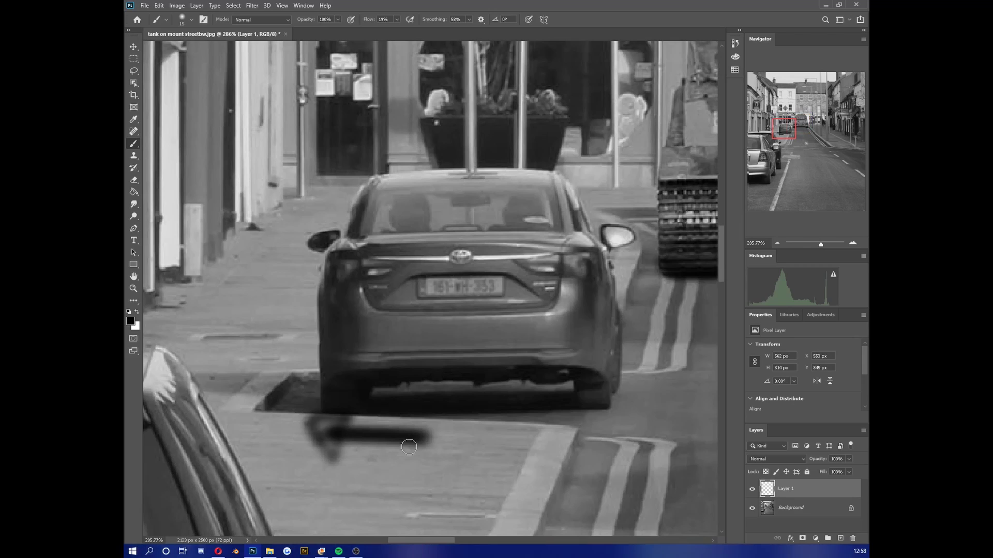
{"action": "key", "text": "ctrl+z"}
{"action": "key", "text": "ctrl+z"}
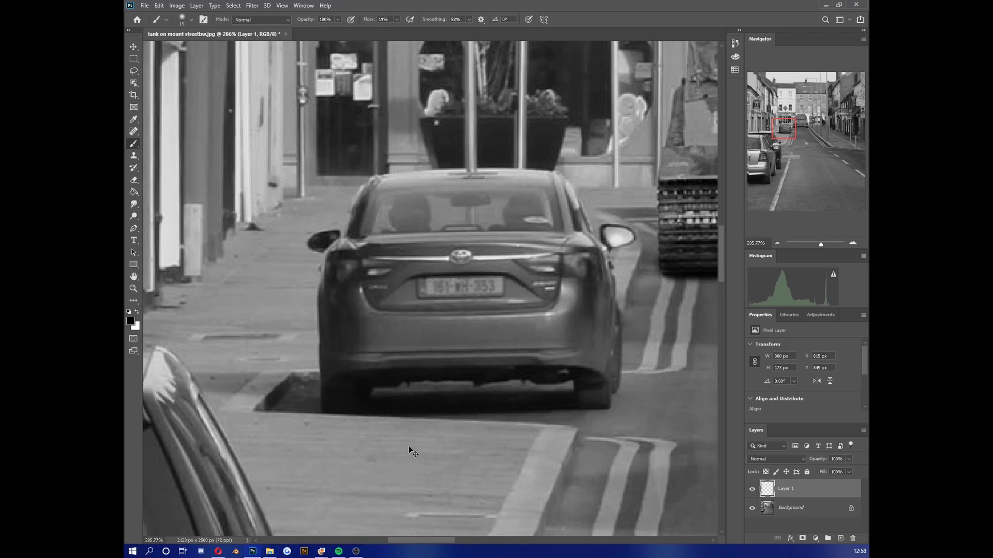
Shade the tank's front hull plate below the turret, beside the round gun mount, using a soft black brush at 9% flow.
{"action": "left_click_drag", "start_coordinate": [409, 447], "coordinate": [187, 553]}
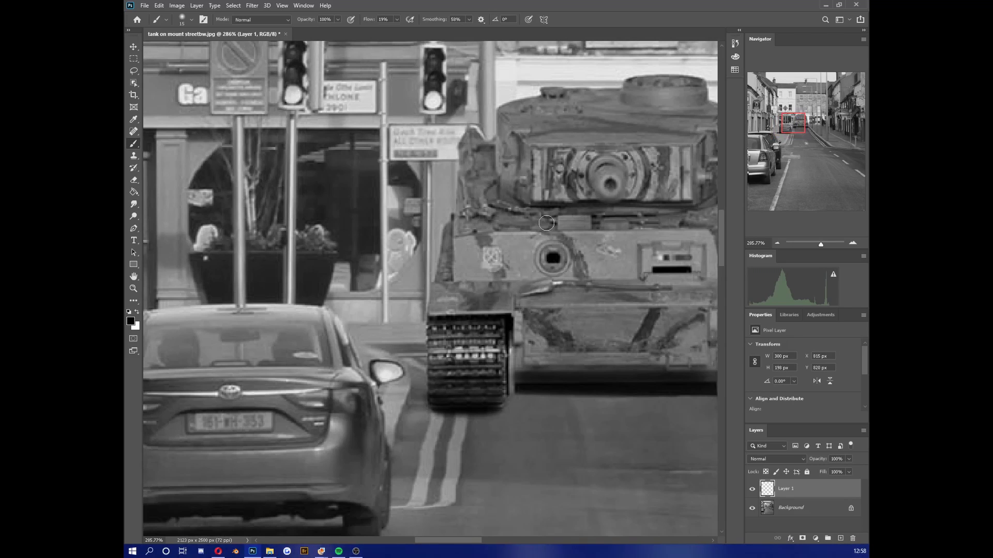
{"action": "mouse_move", "coordinate": [530, 232]}
{"action": "left_mouse_down"}
{"action": "mouse_move", "coordinate": [521, 254]}
{"action": "mouse_move", "coordinate": [528, 234]}
{"action": "left_mouse_up"}
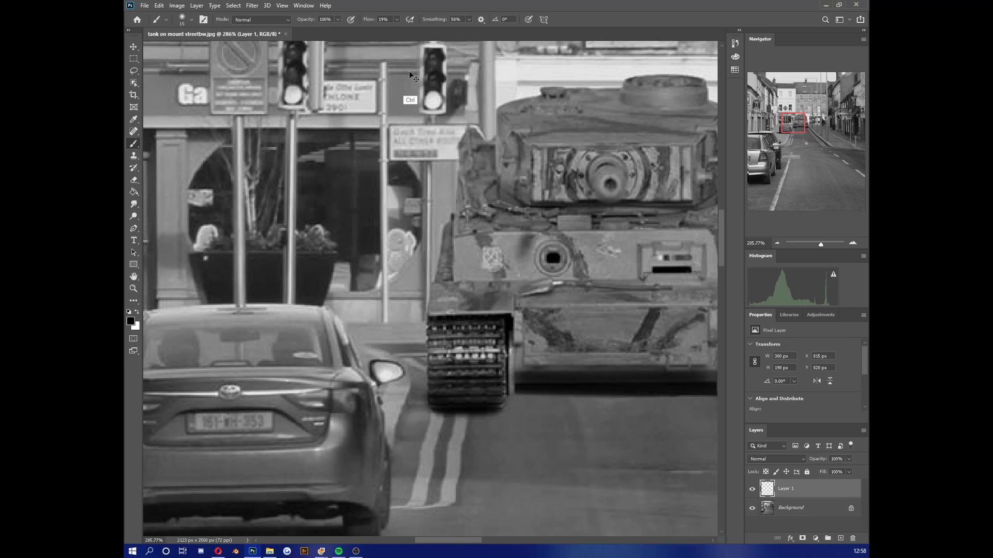
{"action": "left_click_drag", "start_coordinate": [396, 19], "coordinate": [396, 45]}
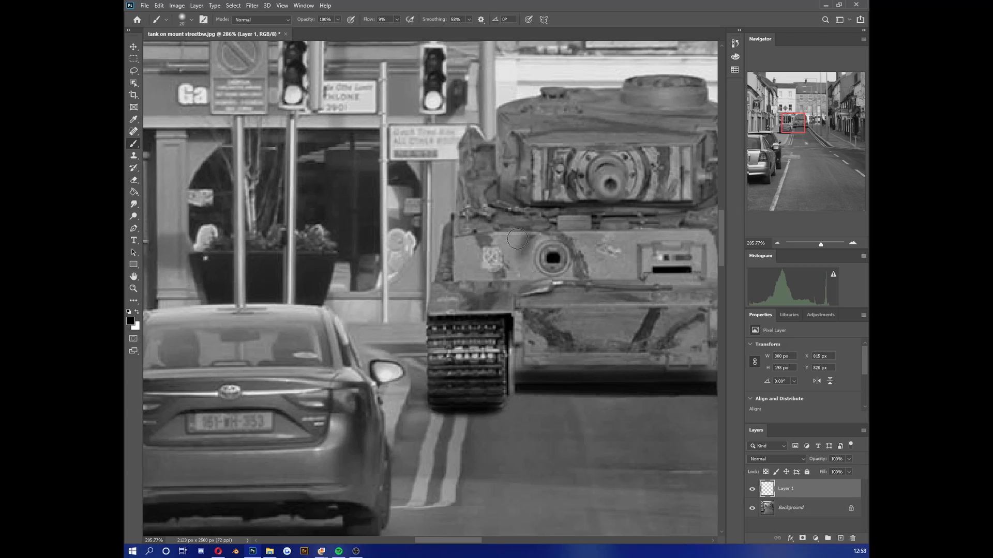
{"action": "key", "text": "bracketright"}
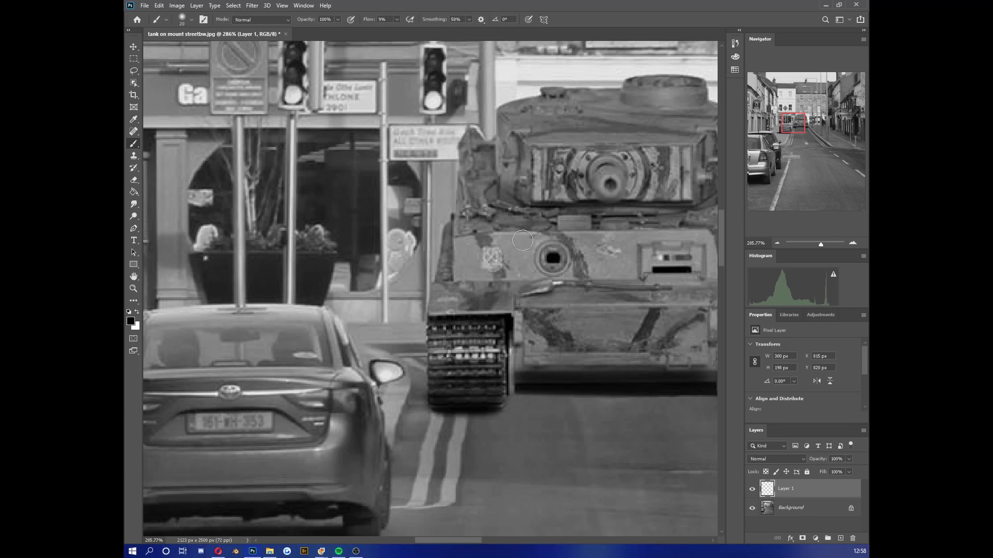
{"action": "mouse_move", "coordinate": [517, 258]}
{"action": "left_mouse_down"}
{"action": "mouse_move", "coordinate": [509, 316]}
{"action": "mouse_move", "coordinate": [528, 228]}
{"action": "mouse_move", "coordinate": [519, 260]}
{"action": "mouse_move", "coordinate": [535, 212]}
{"action": "mouse_move", "coordinate": [574, 183]}
{"action": "mouse_move", "coordinate": [557, 193]}
{"action": "left_mouse_up"}
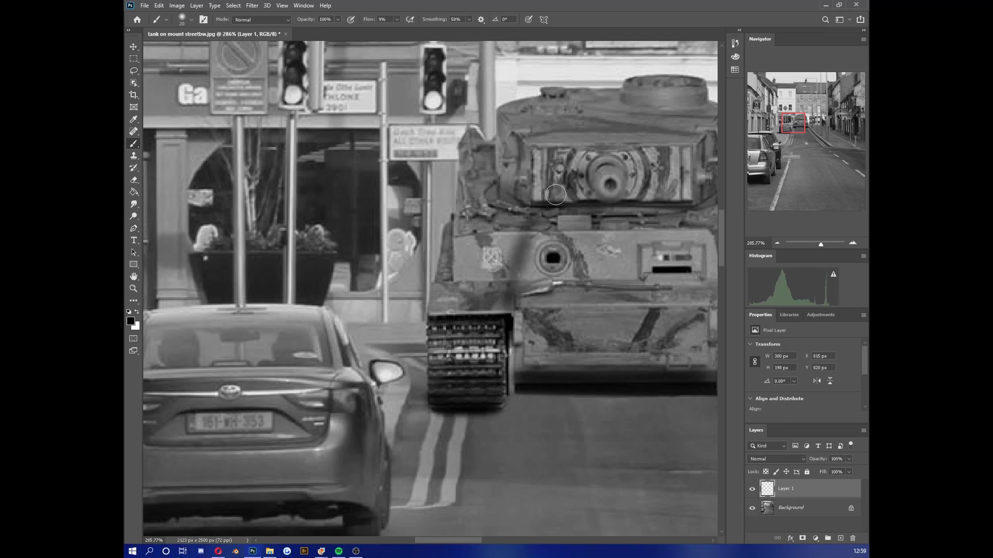
Raise the brush flow to 22% and shade the left side of the tank's turret with a larger soft black brush.
{"action": "left_click_drag", "start_coordinate": [820, 244], "coordinate": [812, 244]}
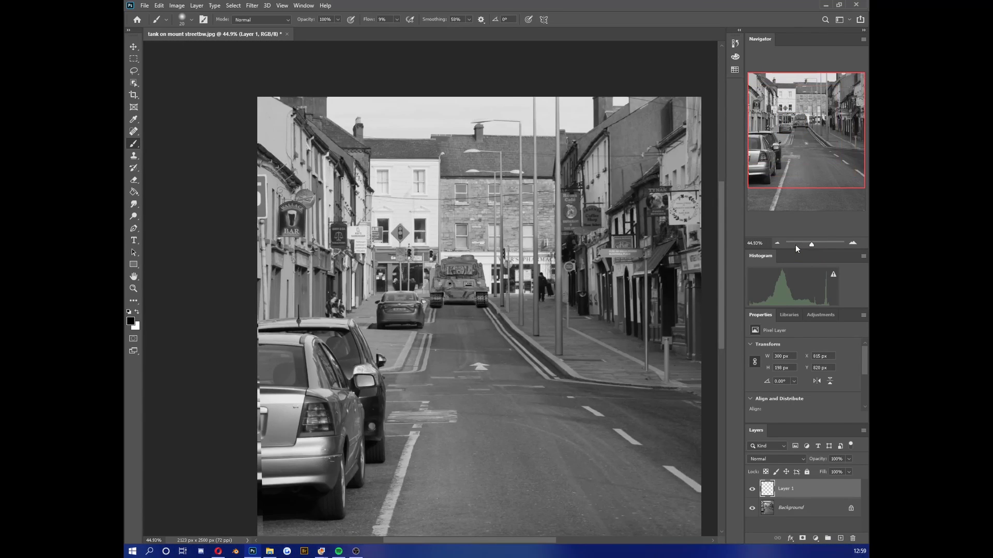
{"action": "left_click_drag", "start_coordinate": [810, 244], "coordinate": [818, 238]}
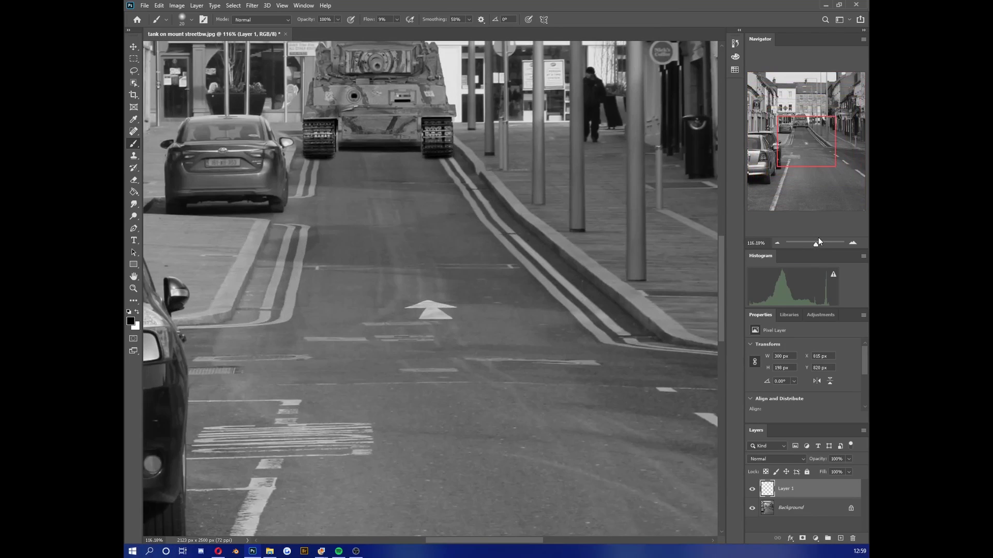
{"action": "left_click_drag", "start_coordinate": [813, 149], "coordinate": [809, 124]}
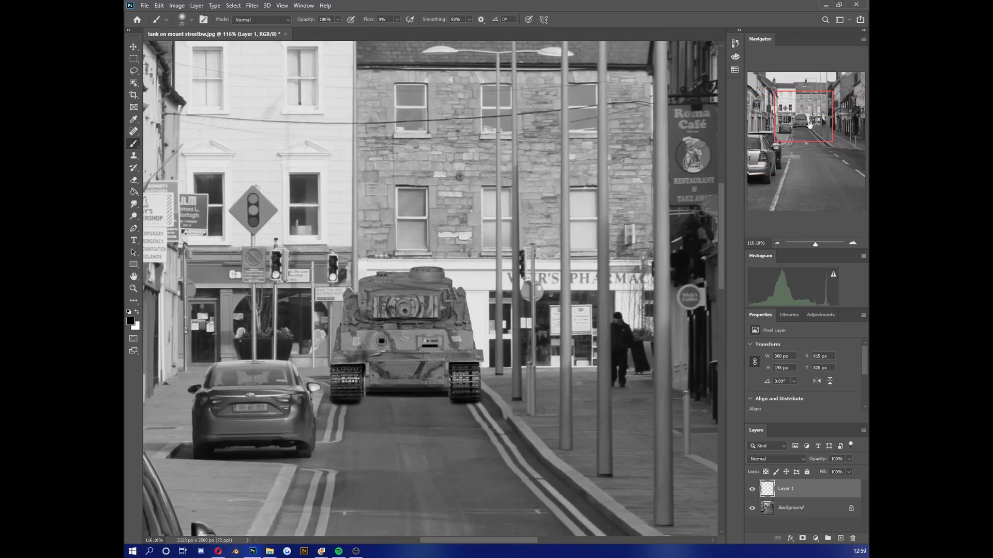
{"action": "left_click", "coordinate": [396, 20]}
{"action": "left_click_drag", "start_coordinate": [396, 28], "coordinate": [402, 31]}
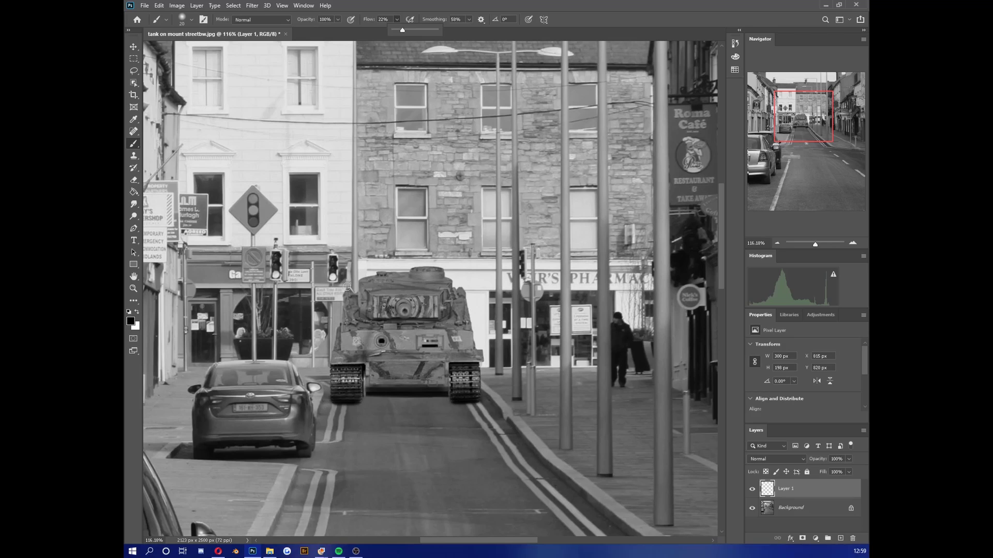
{"action": "key", "text": "bracketright"}
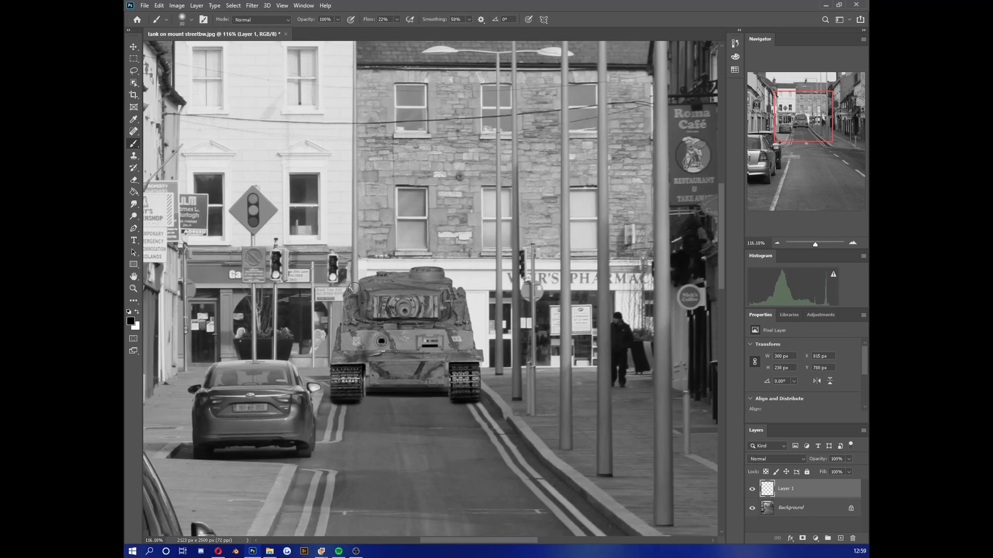
{"action": "left_click", "coordinate": [354, 288]}
{"action": "mouse_move", "coordinate": [366, 300]}
{"action": "left_mouse_down"}
{"action": "mouse_move", "coordinate": [365, 316]}
{"action": "mouse_move", "coordinate": [360, 285]}
{"action": "left_mouse_up"}
Draw a soft black arrow across the stone building, pointing down towards the tank's left side, and undo it.
{"action": "mouse_move", "coordinate": [572, 126]}
{"action": "left_mouse_down"}
{"action": "mouse_move", "coordinate": [393, 243]}
{"action": "mouse_move", "coordinate": [371, 225]}
{"action": "mouse_move", "coordinate": [397, 182]}
{"action": "left_mouse_up"}
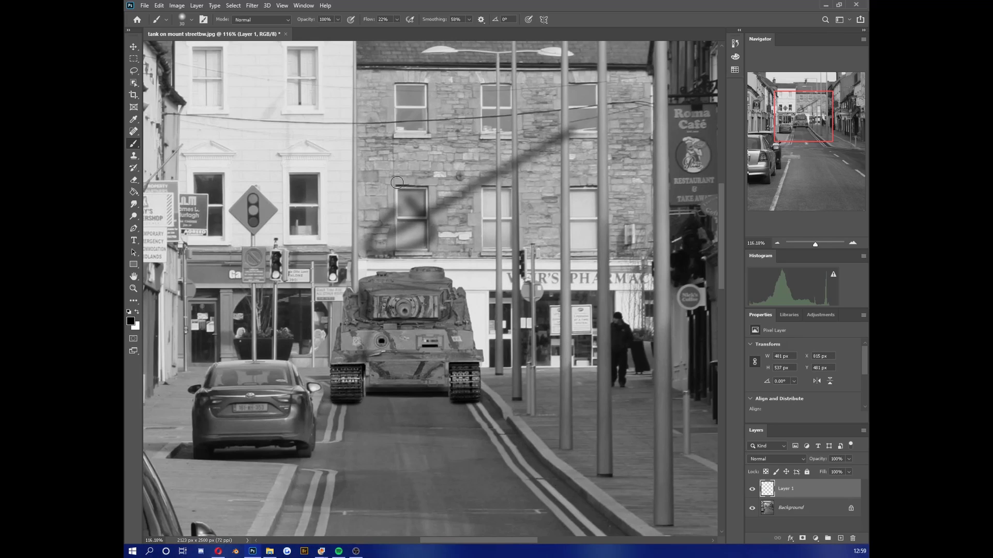
{"action": "key", "text": "super+x"}
{"action": "key", "text": "Escape"}
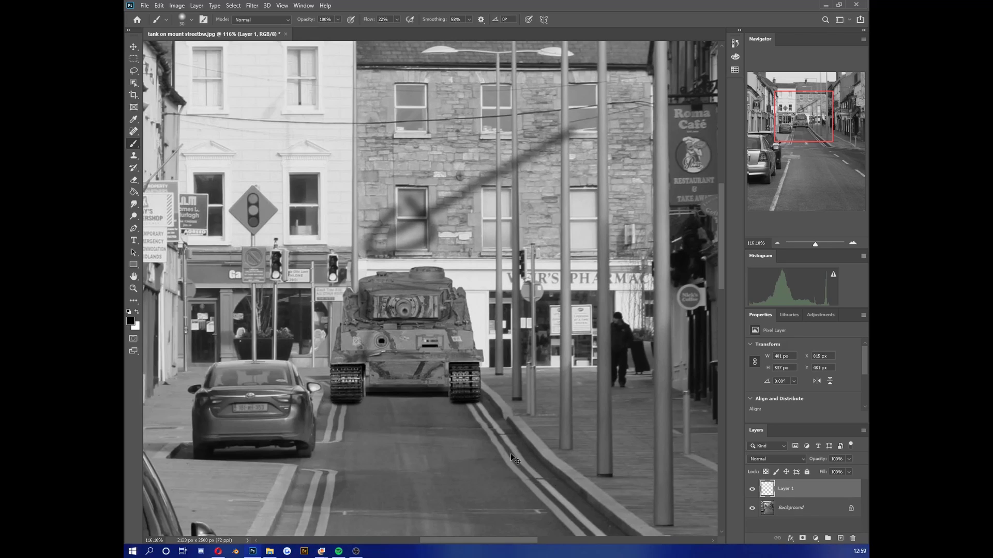
{"action": "key", "text": "ctrl+z"}
{"action": "key", "text": "ctrl+z"}
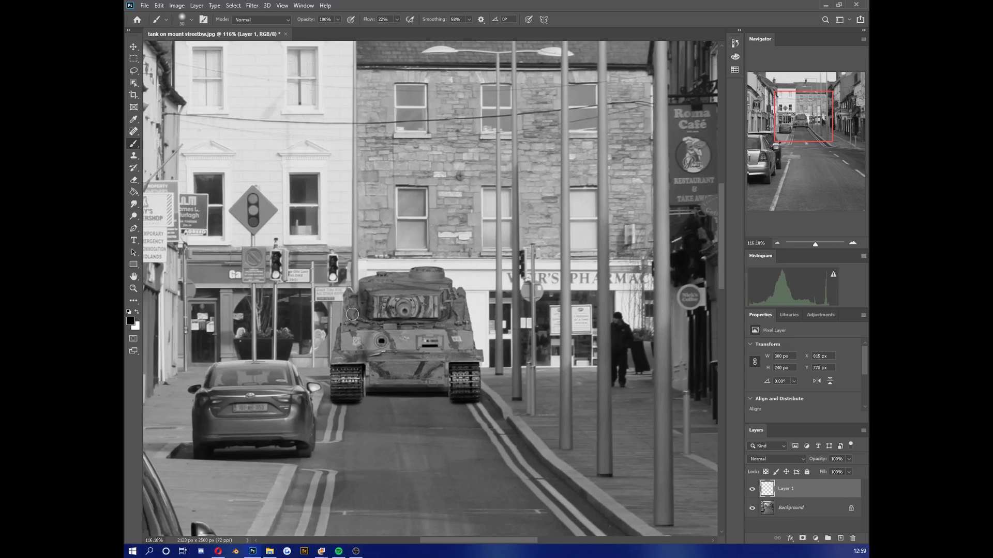
Add soft black shading along the turret's left edge and the cupola on top, working down to a smaller brush.
{"action": "key", "text": "bracketright"}
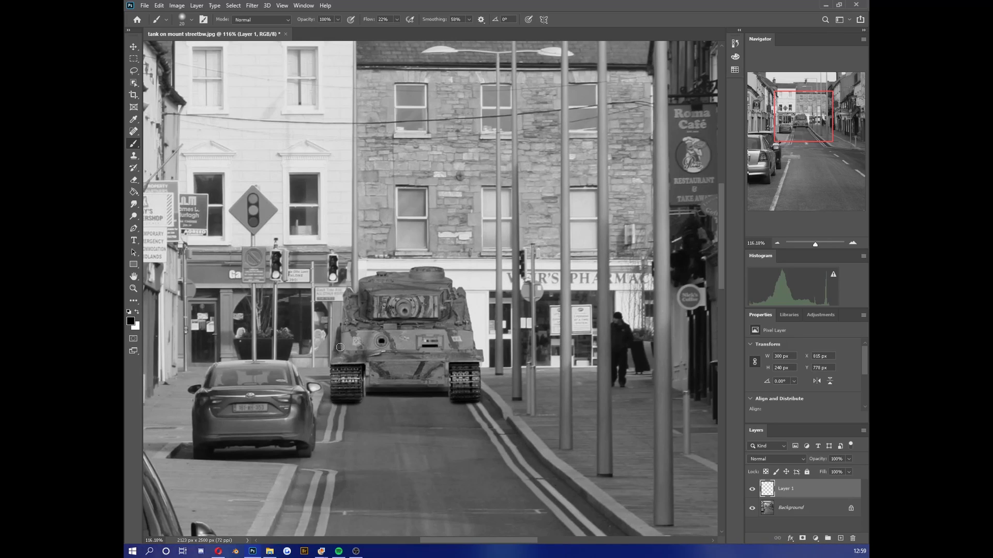
{"action": "key", "text": "bracketleft"}
{"action": "key", "text": "bracketleft"}
{"action": "key", "text": "bracketleft"}
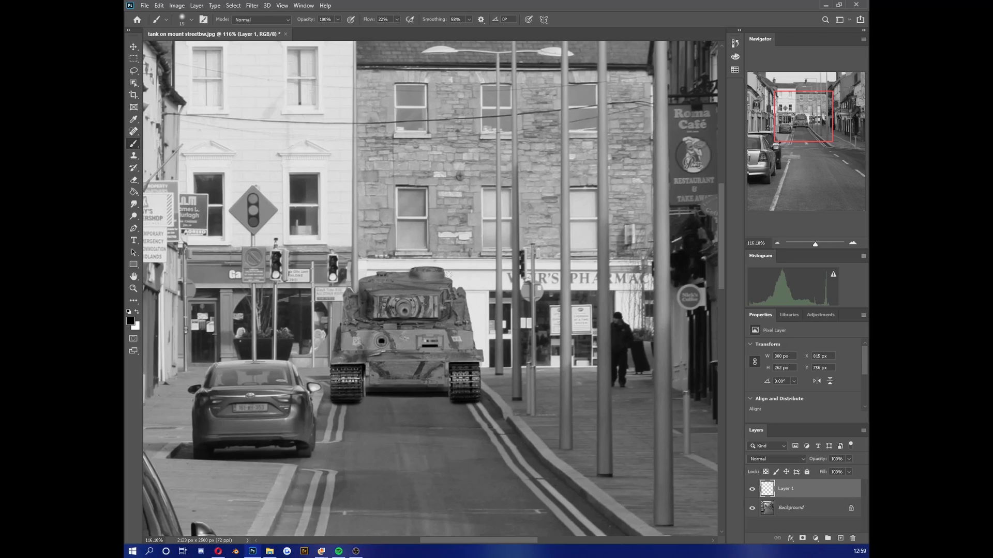
{"action": "left_click_drag", "start_coordinate": [424, 273], "coordinate": [411, 271]}
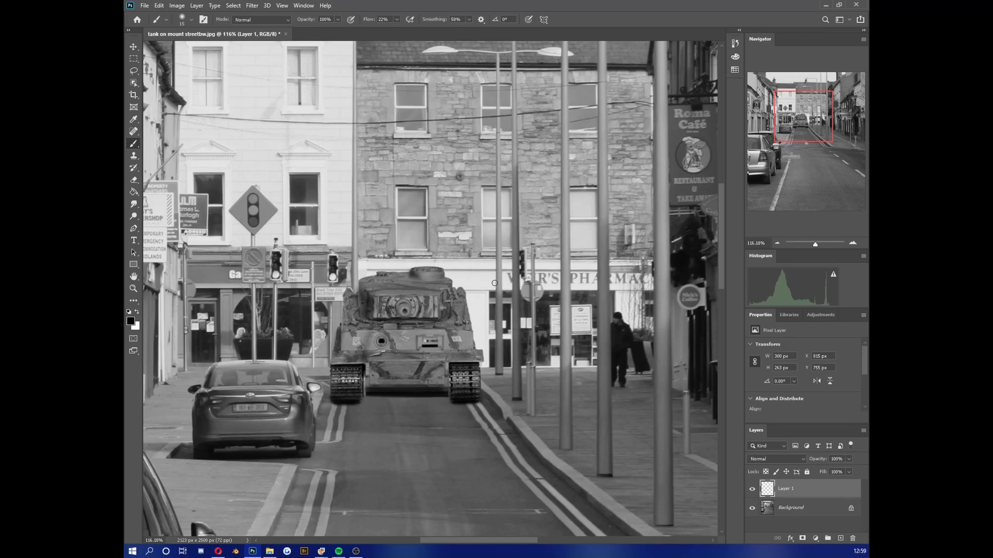
Paint a soft black shadow on the road beneath the tank between its tracks with an enlarged brush, undoing the excess strokes.
{"action": "left_click_drag", "start_coordinate": [814, 243], "coordinate": [812, 243]}
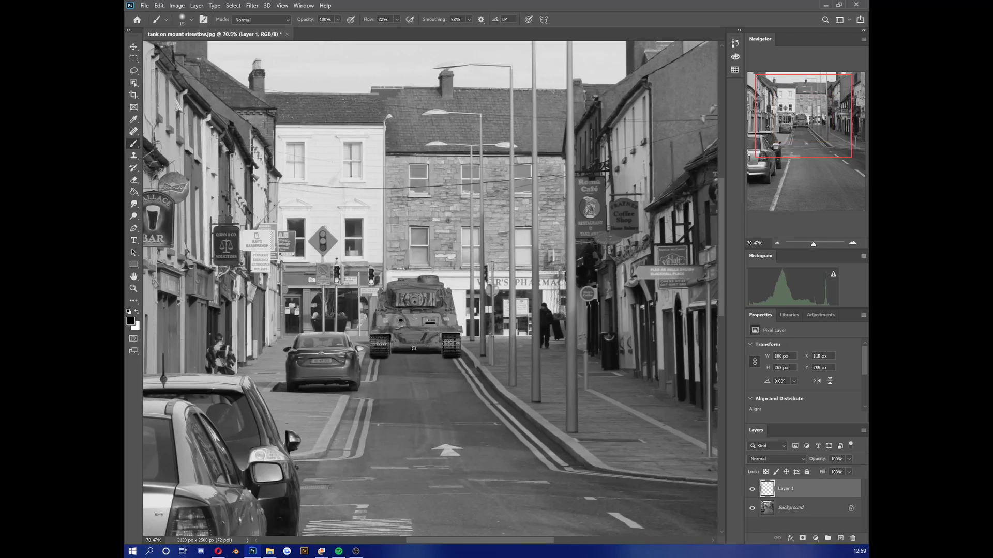
{"action": "key", "text": "bracketright"}
{"action": "key", "text": "bracketright"}
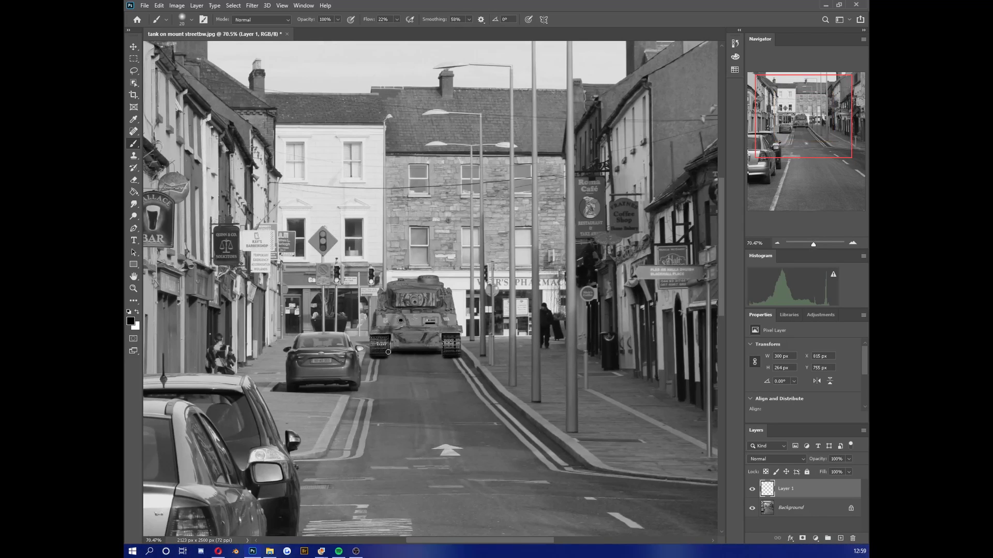
{"action": "key", "text": "bracketright"}
{"action": "key", "text": "bracketright"}
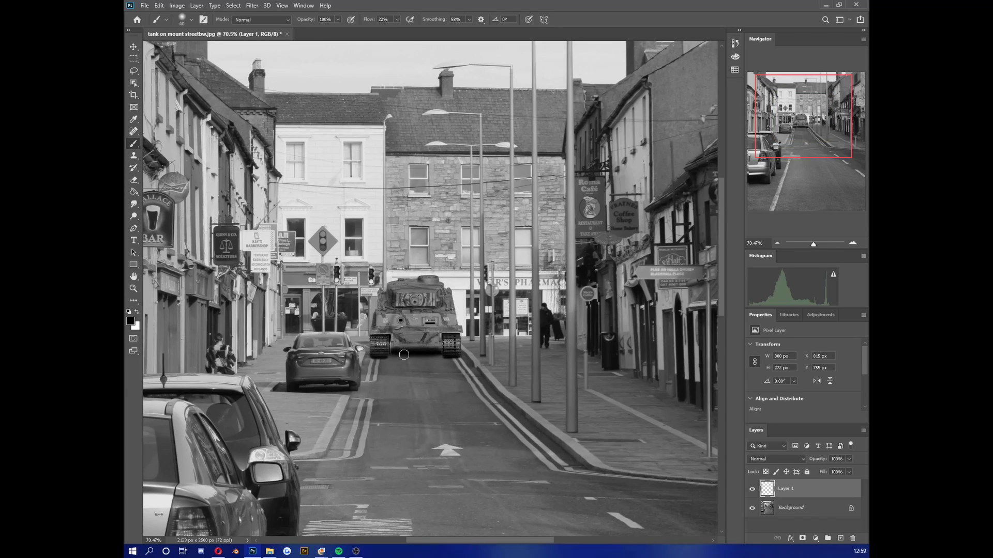
{"action": "left_click_drag", "start_coordinate": [404, 355], "coordinate": [432, 355]}
{"action": "key", "text": "bracketright"}
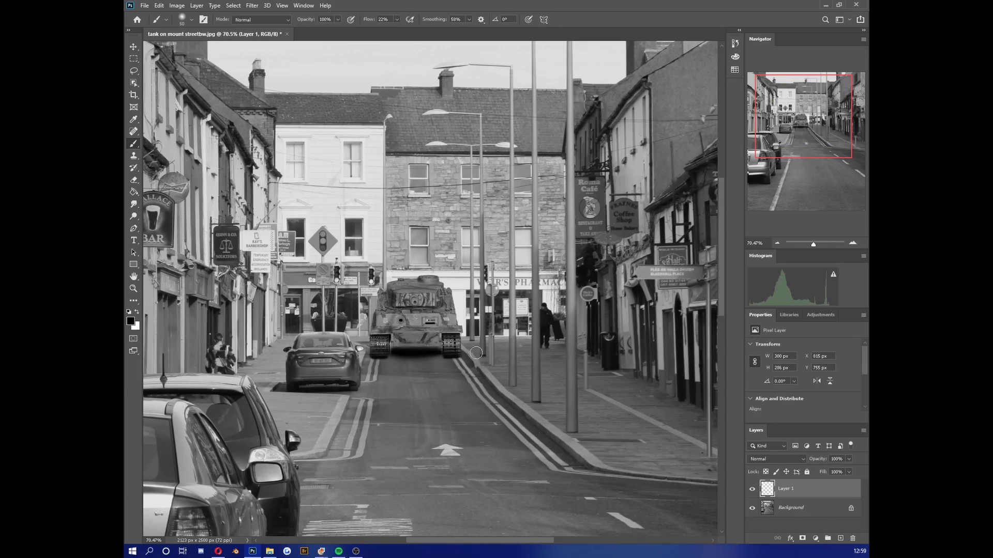
{"action": "key", "text": "ctrl+z"}
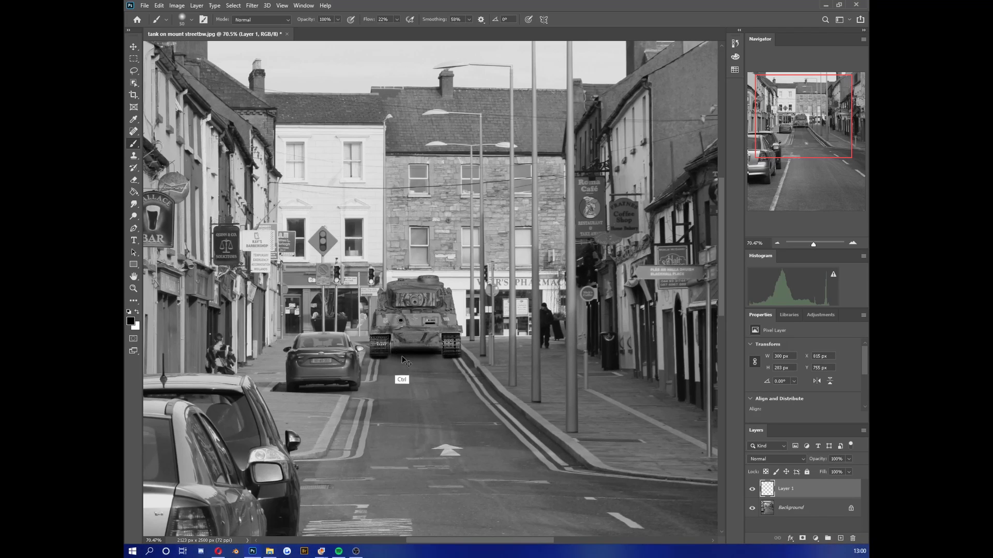
{"action": "key", "text": "ctrl+z"}
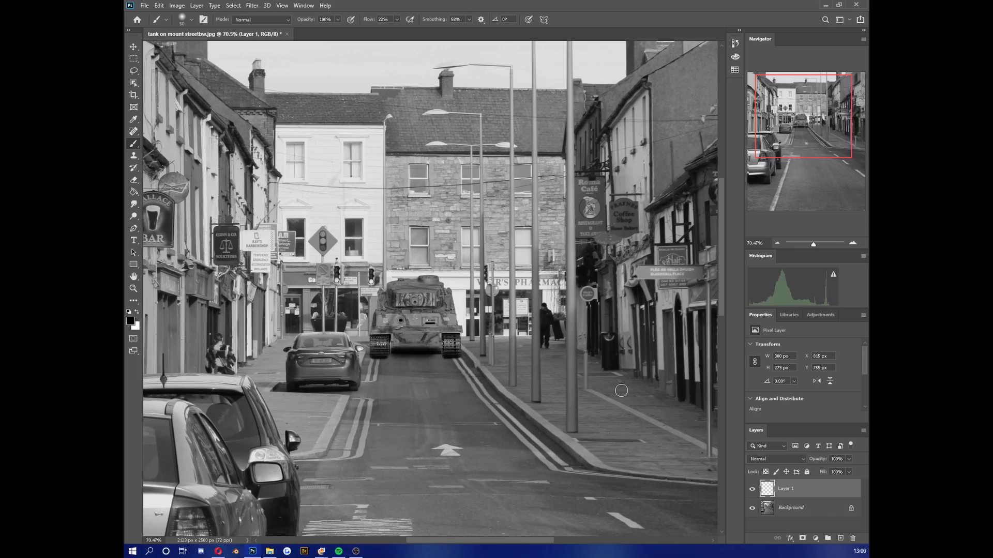
Toggle the visibility of Layer 1 to compare the whole photo with and without the painted shading.
{"action": "left_click_drag", "start_coordinate": [816, 247], "coordinate": [811, 243]}
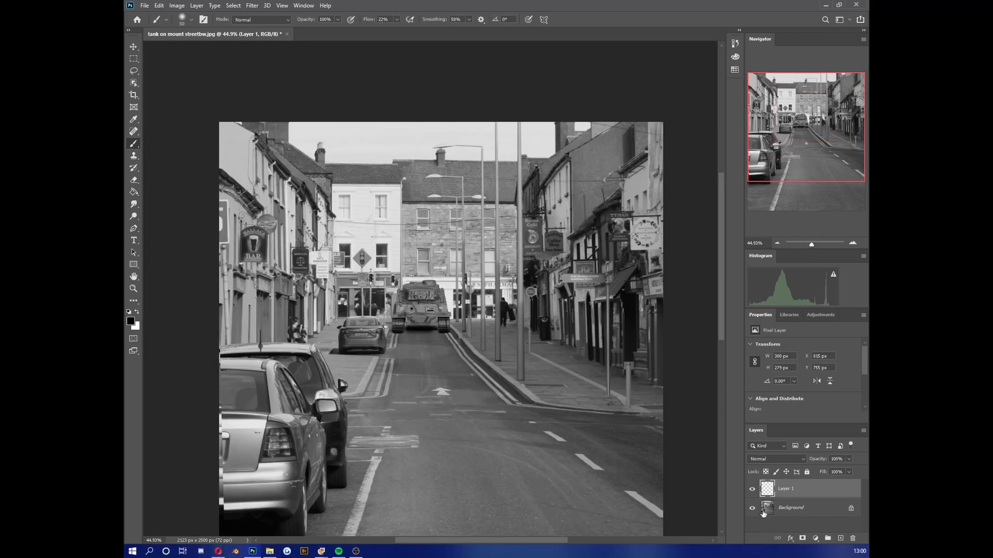
{"action": "left_click", "coordinate": [752, 489]}
{"action": "left_click", "coordinate": [752, 489]}
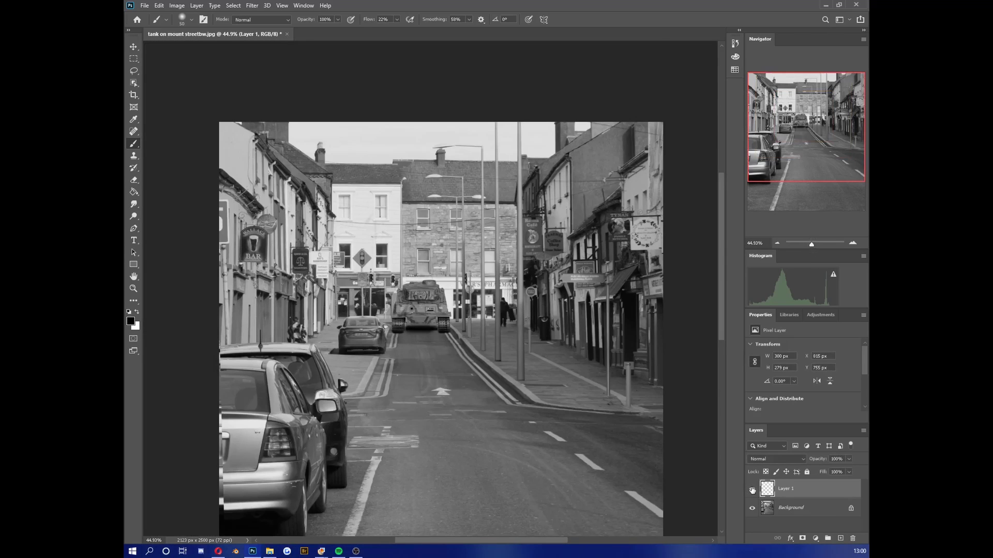
{"action": "left_click", "coordinate": [752, 489]}
{"action": "left_click", "coordinate": [751, 489]}
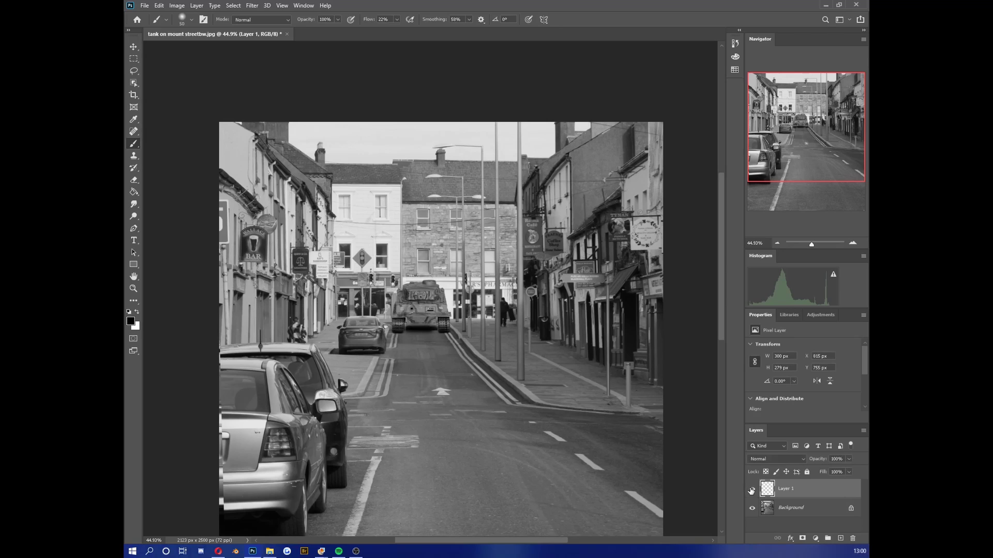
{"action": "left_click_drag", "start_coordinate": [811, 244], "coordinate": [809, 246]}
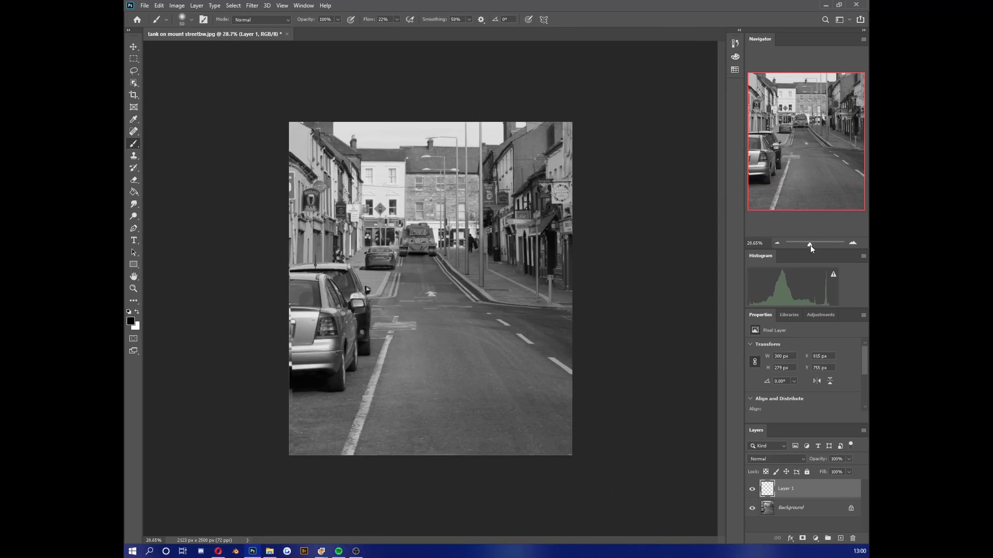
{"action": "left_click", "coordinate": [752, 490]}
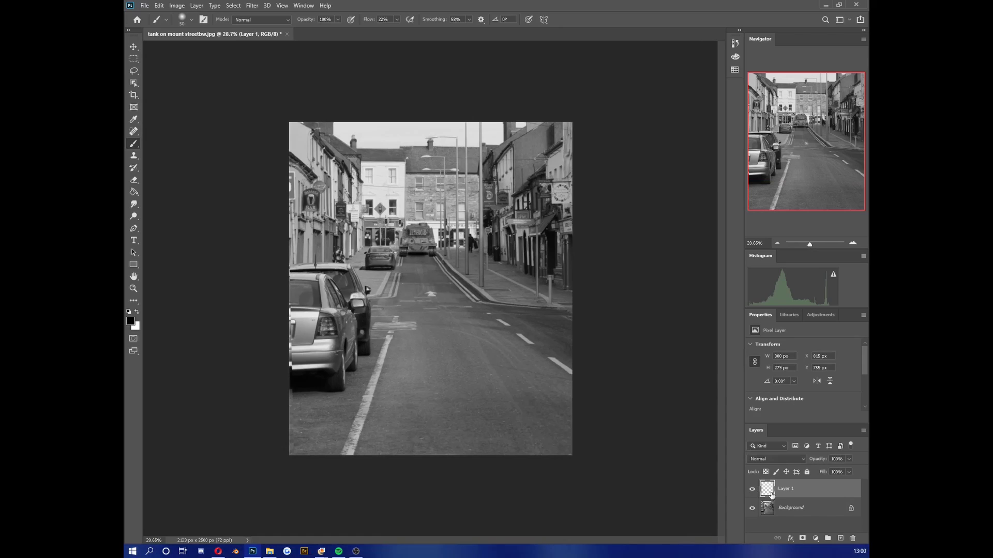
Lower the opacity of Layer 1 to 79% and make more room for the layer list.
{"action": "left_click", "coordinate": [848, 459]}
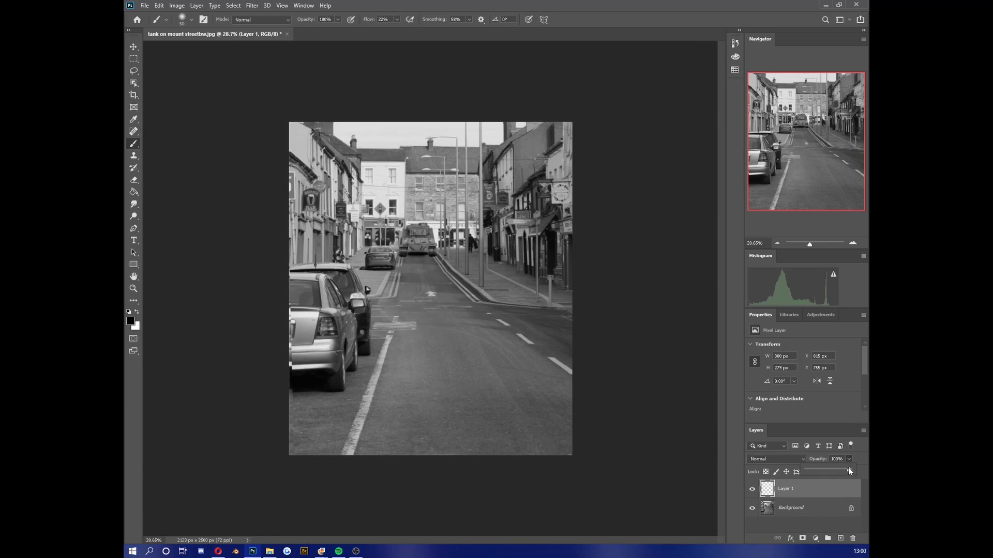
{"action": "left_click_drag", "start_coordinate": [848, 467], "coordinate": [839, 469]}
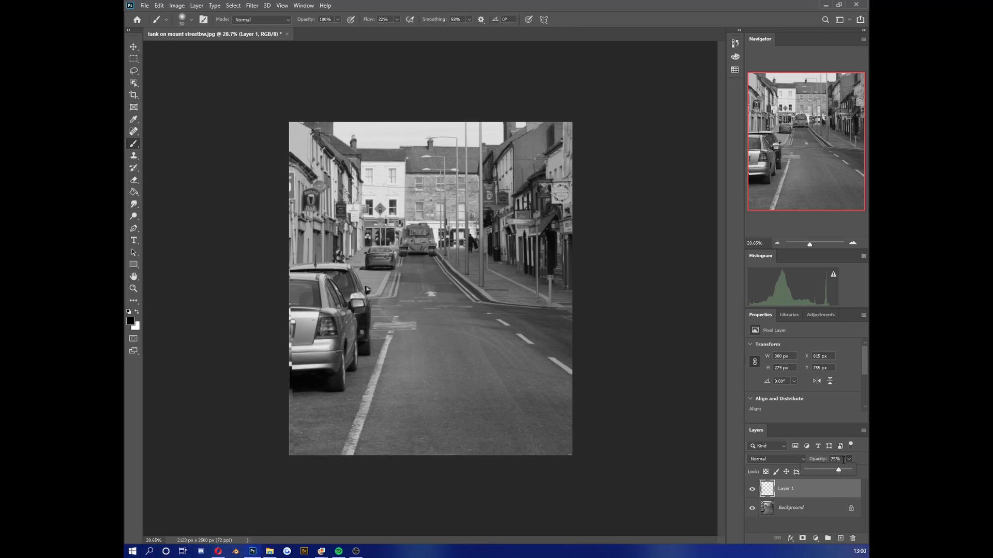
{"action": "left_click_drag", "start_coordinate": [783, 427], "coordinate": [800, 538]}
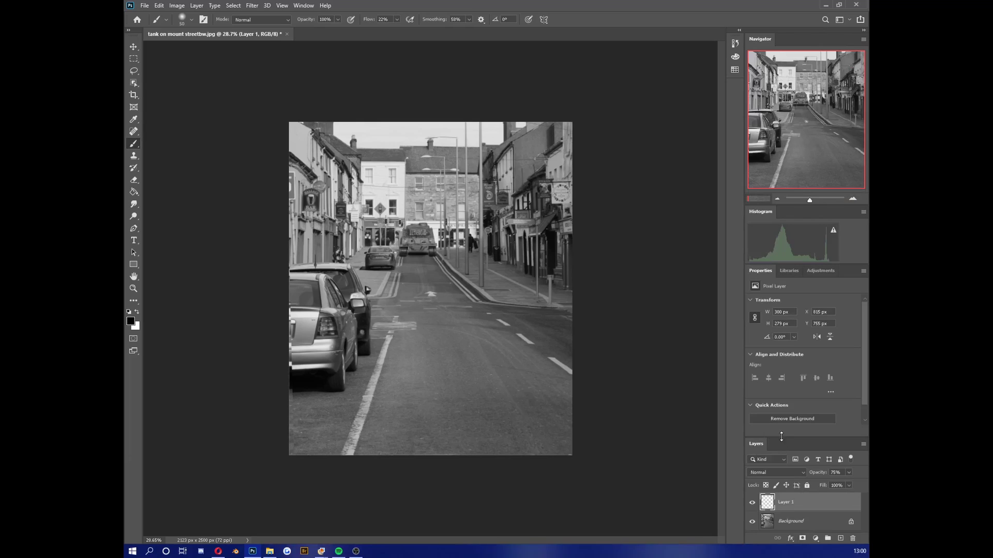
{"action": "left_click_drag", "start_coordinate": [781, 437], "coordinate": [796, 288]}
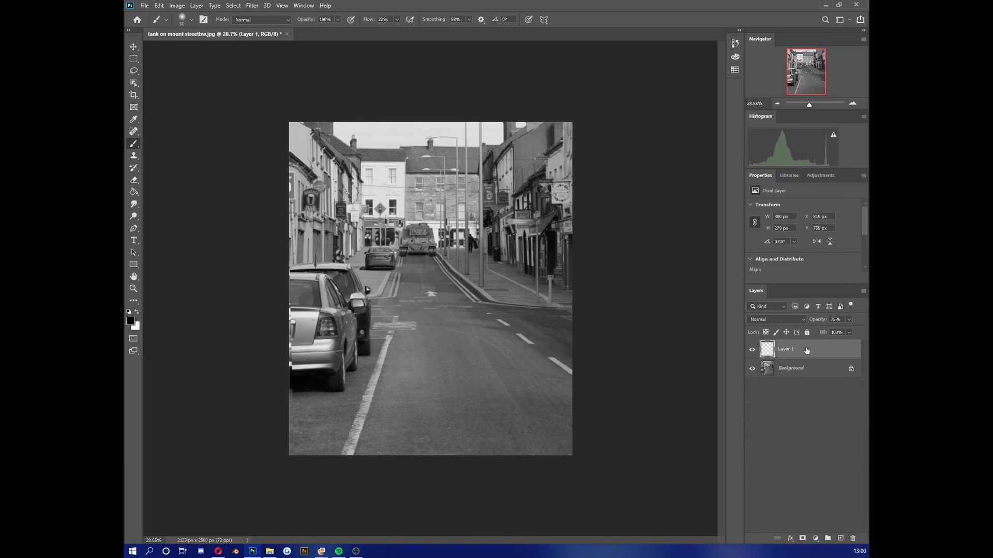
{"action": "left_click", "coordinate": [849, 319]}
{"action": "left_click_drag", "start_coordinate": [848, 331], "coordinate": [840, 331]}
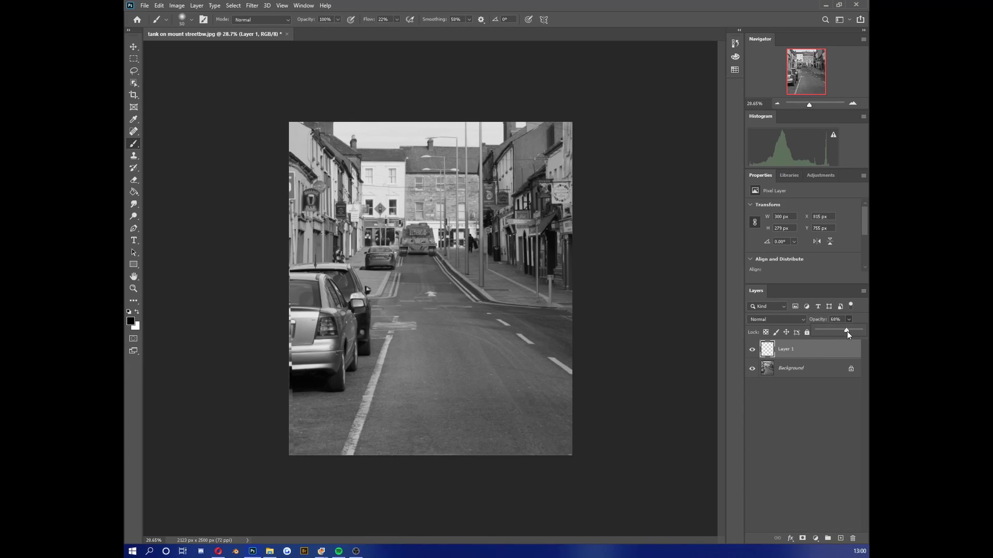
{"action": "left_click_drag", "start_coordinate": [846, 333], "coordinate": [851, 334]}
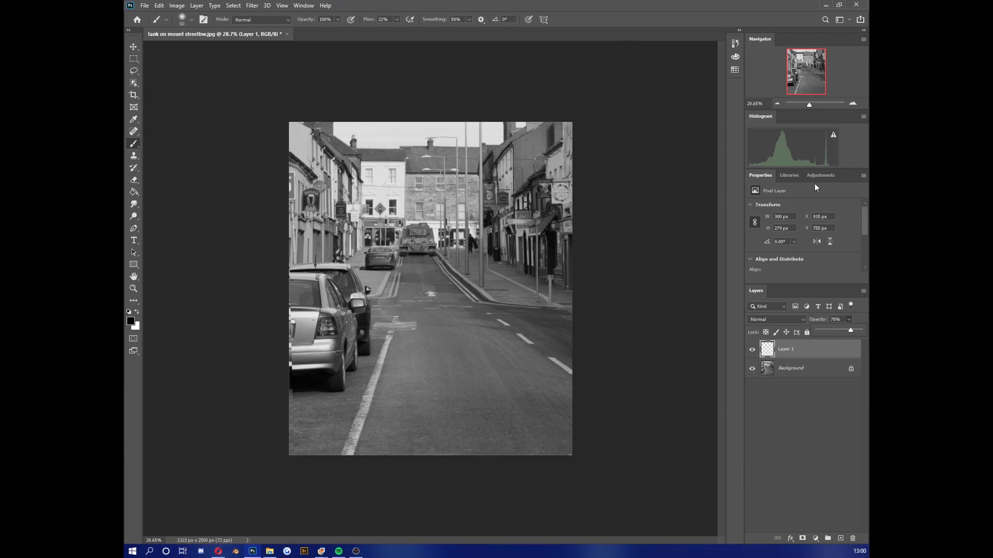
Duplicate the Background layer beneath the painted shadow layer.
{"action": "left_click_drag", "start_coordinate": [808, 106], "coordinate": [812, 105]}
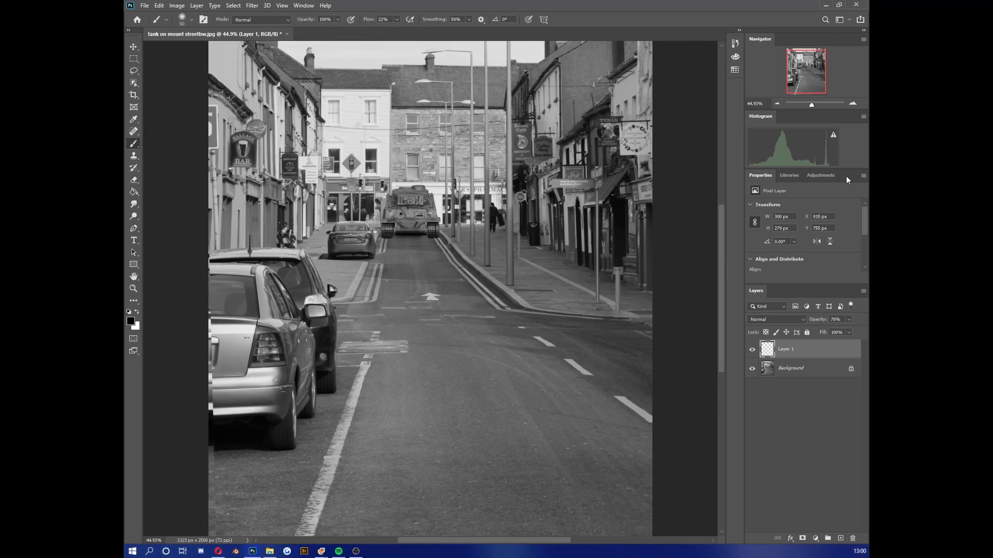
{"action": "left_click", "coordinate": [779, 368]}
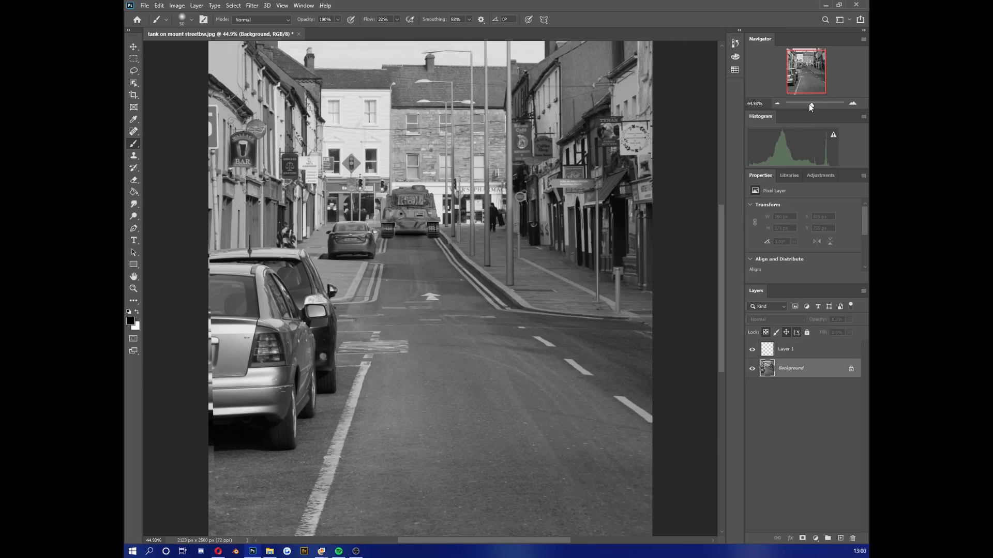
{"action": "left_click_drag", "start_coordinate": [809, 104], "coordinate": [805, 59]}
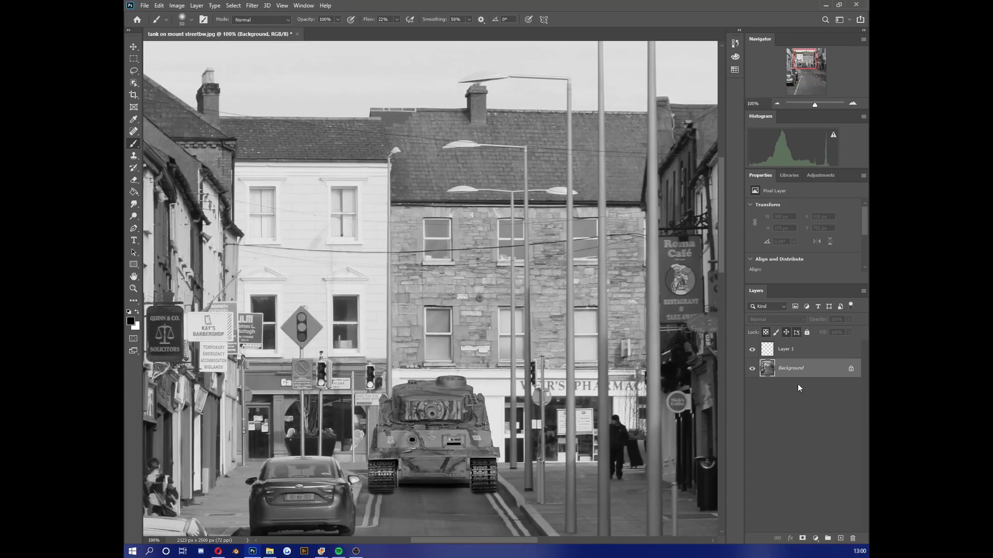
{"action": "left_click_drag", "start_coordinate": [798, 368], "coordinate": [840, 539]}
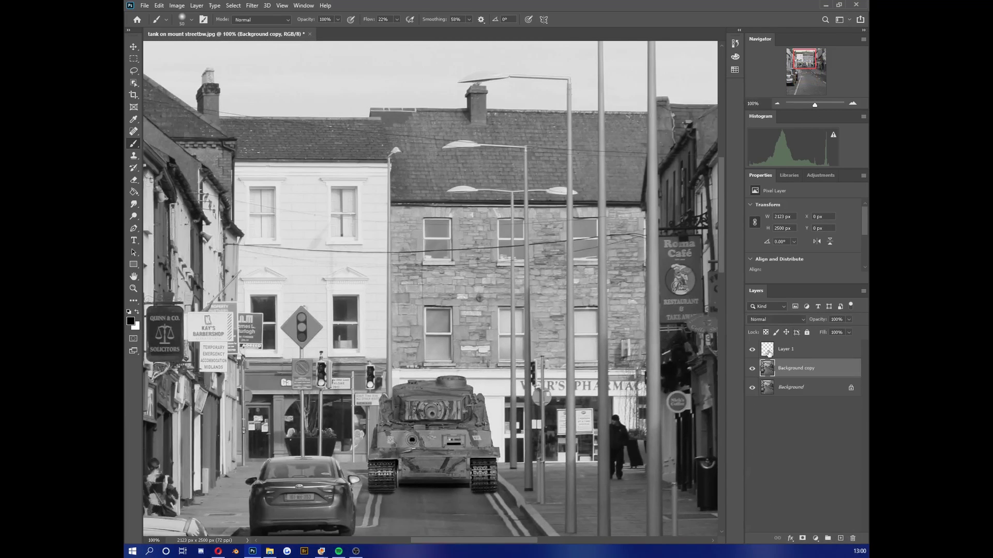
Trace the whole tank on the background copy with the Lasso tool, trim the selection edge, and copy it to a new layer.
{"action": "left_click", "coordinate": [133, 71]}
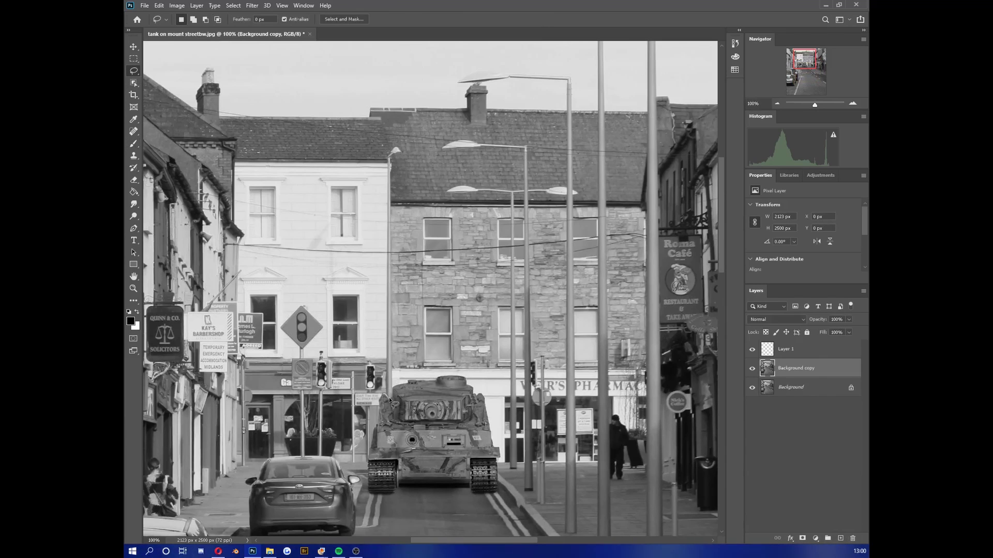
{"action": "mouse_move", "coordinate": [380, 404]}
{"action": "left_mouse_down"}
{"action": "mouse_move", "coordinate": [366, 481]}
{"action": "mouse_move", "coordinate": [385, 493]}
{"action": "mouse_move", "coordinate": [432, 485]}
{"action": "left_mouse_up"}
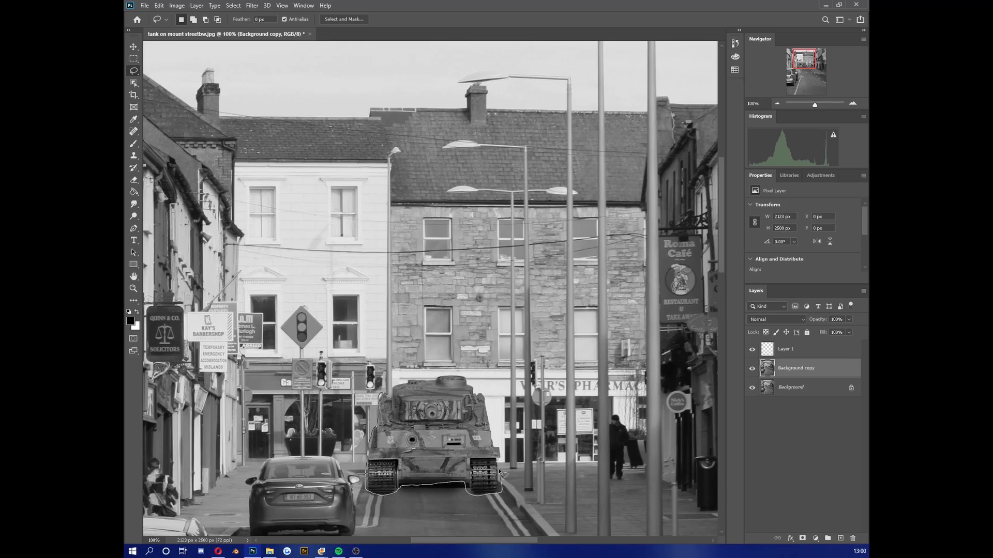
{"action": "mouse_move", "coordinate": [501, 473]}
{"action": "left_mouse_down"}
{"action": "mouse_move", "coordinate": [485, 396]}
{"action": "mouse_move", "coordinate": [461, 374]}
{"action": "mouse_move", "coordinate": [412, 380]}
{"action": "mouse_move", "coordinate": [389, 397]}
{"action": "left_mouse_up"}
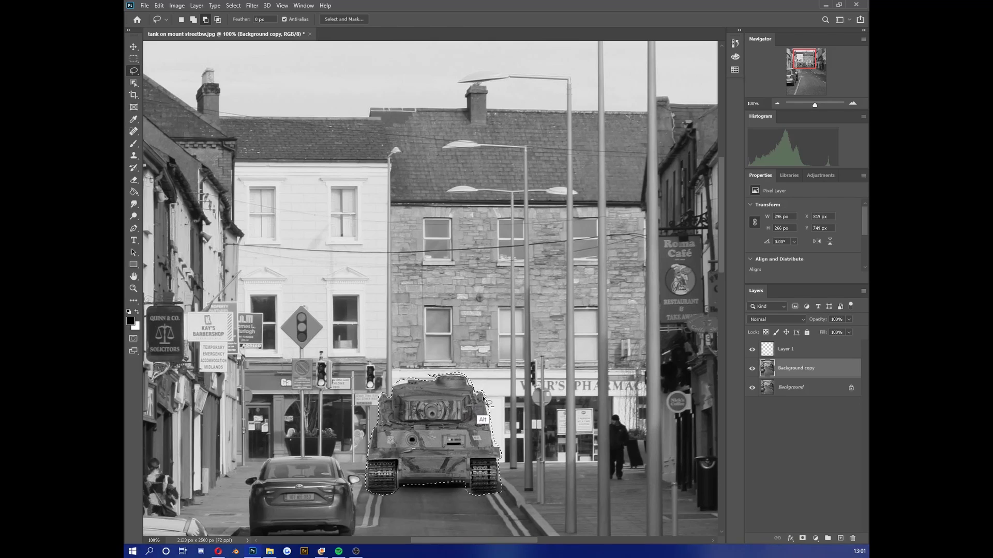
{"action": "left_click_drag", "start_coordinate": [468, 376], "coordinate": [468, 377]}
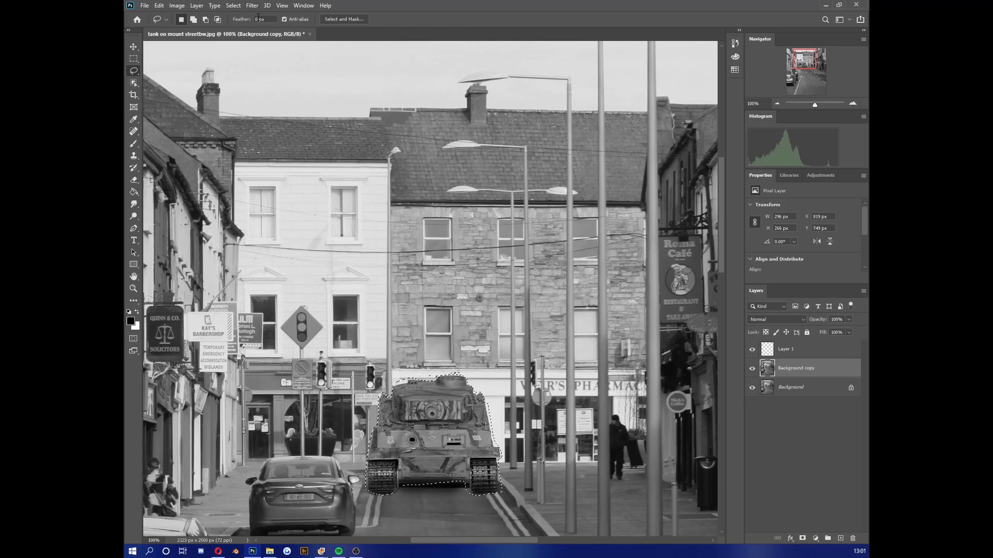
{"action": "right_click", "coordinate": [424, 435]}
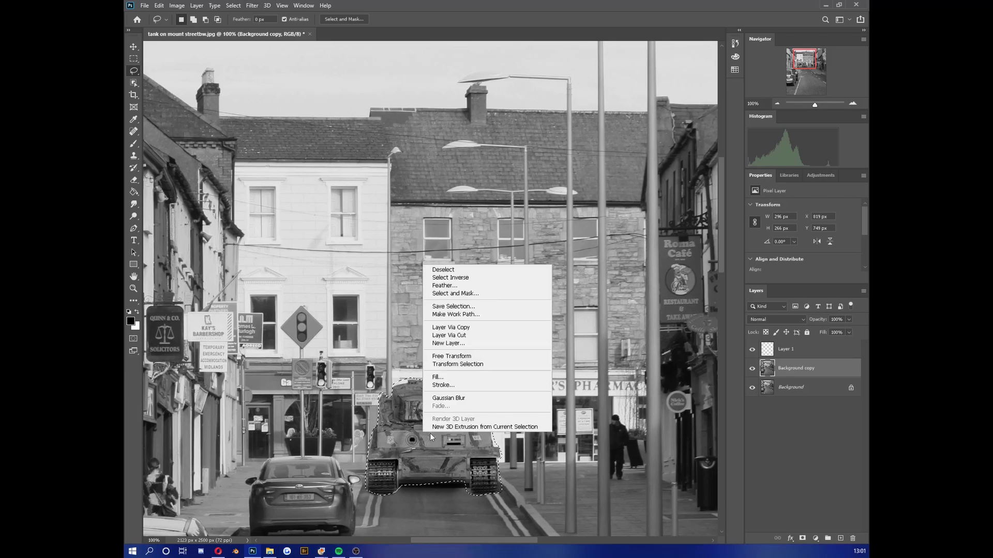
{"action": "left_click", "coordinate": [437, 327]}
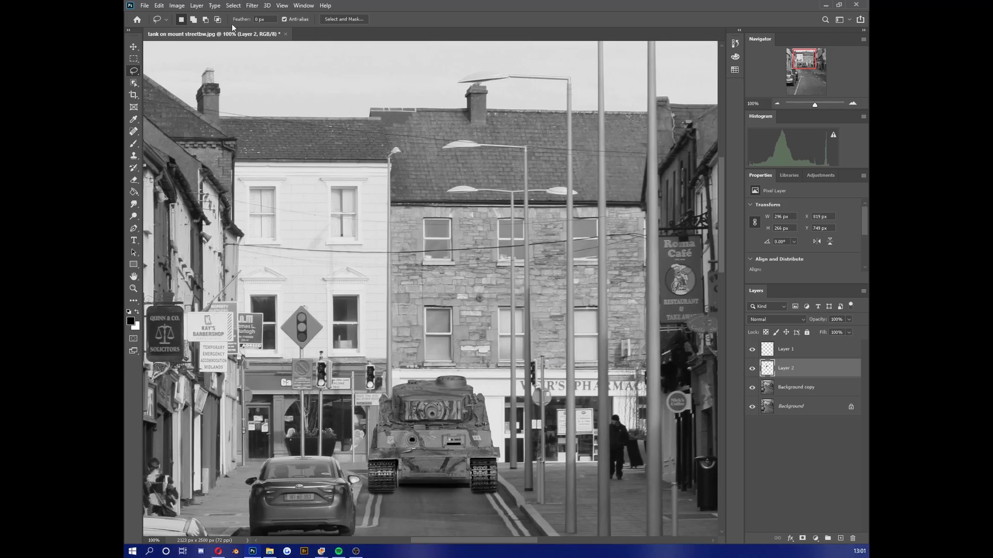
Apply a Gaussian Blur with a radius of 0.7 pixels to the copied tank layer.
{"action": "left_click", "coordinate": [252, 6]}
{"action": "mouse_move", "coordinate": [258, 110]}
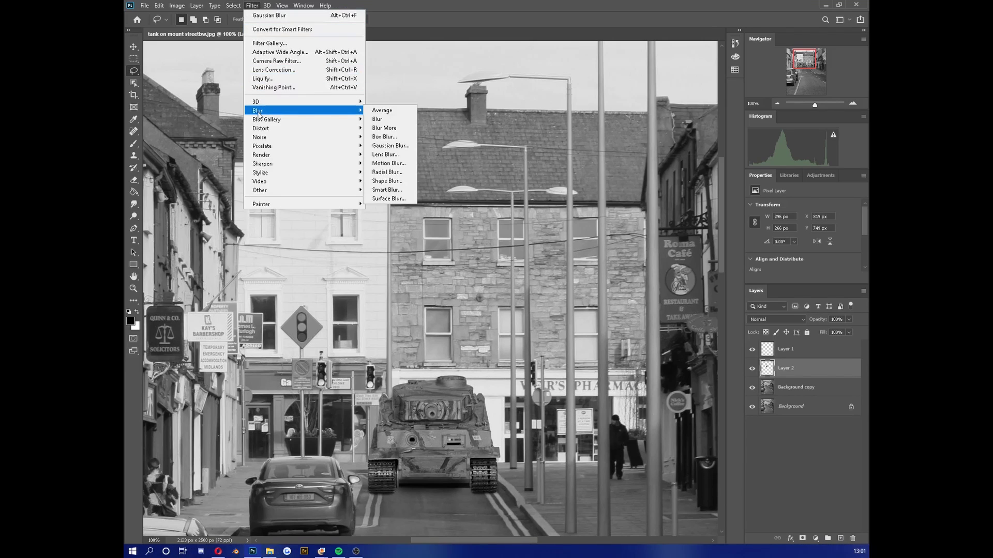
{"action": "left_click", "coordinate": [381, 147]}
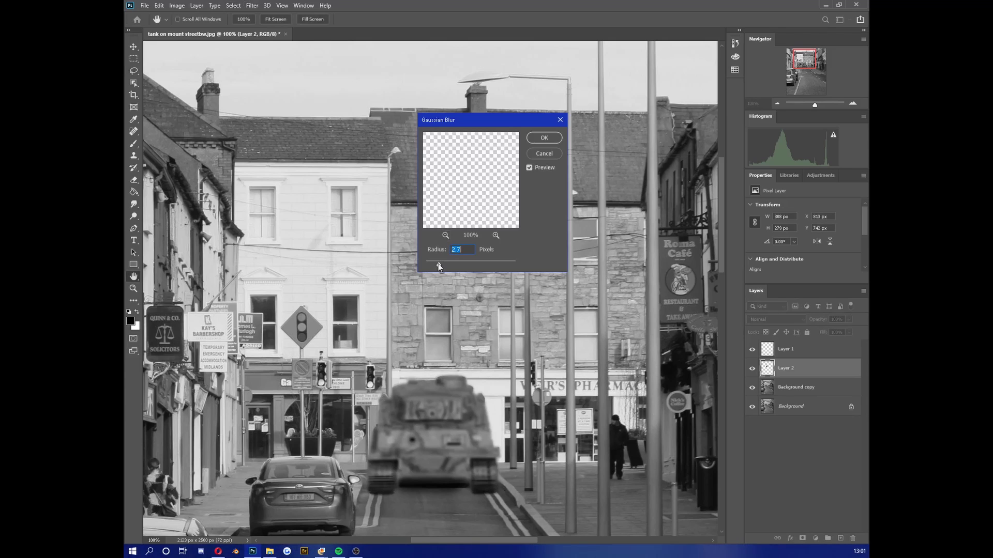
{"action": "left_click_drag", "start_coordinate": [439, 264], "coordinate": [429, 269]}
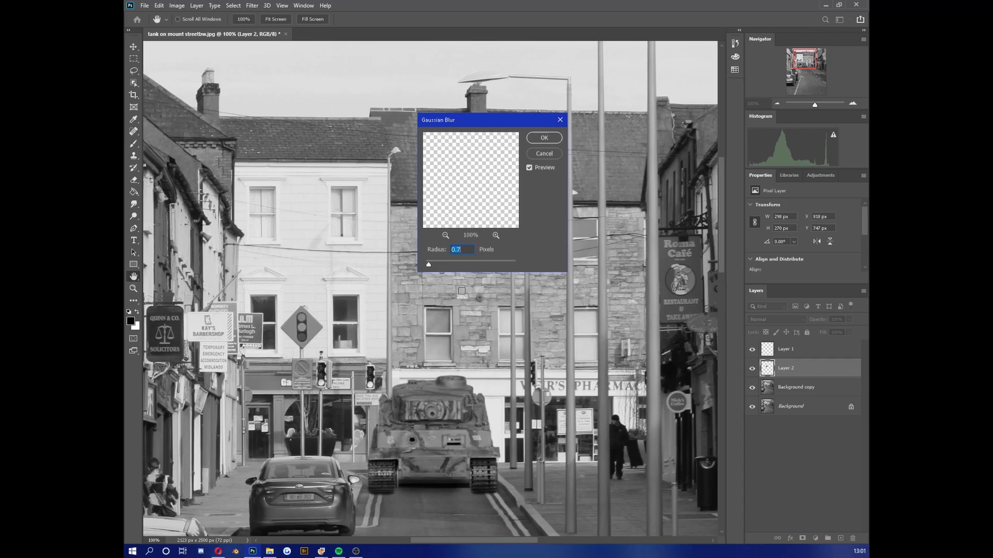
{"action": "left_click", "coordinate": [812, 105]}
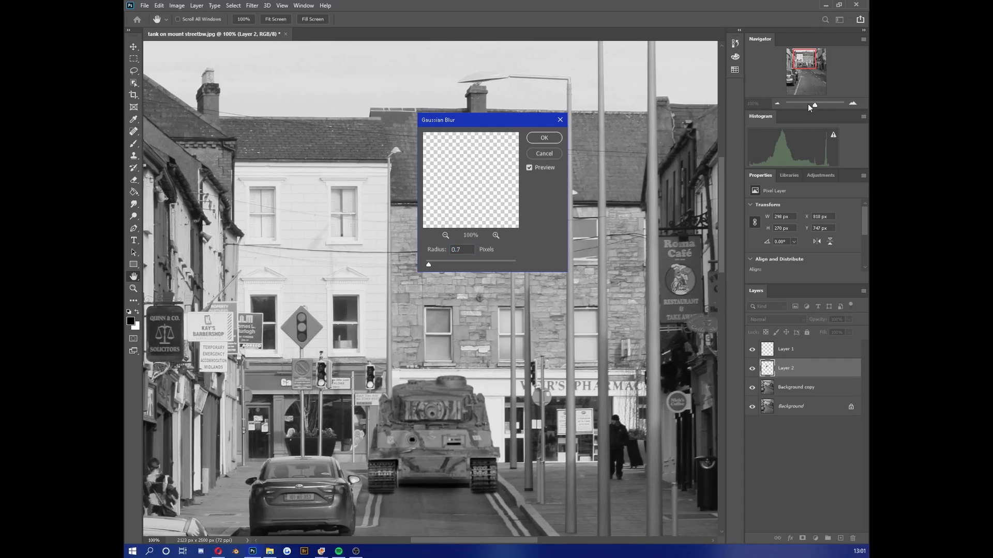
{"action": "key", "text": "Return"}
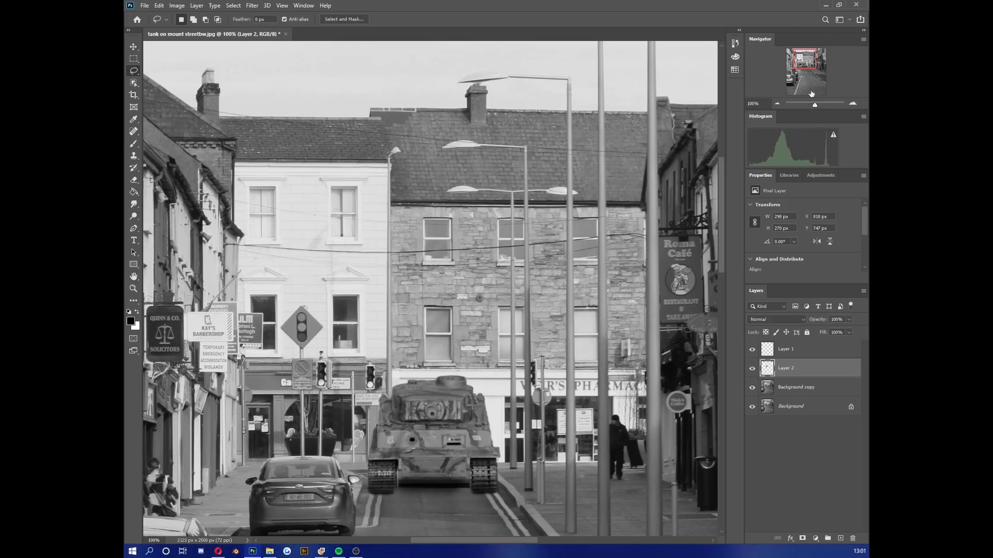
Toggle the visibility of the blurred tank layer to compare the street photo with and without the blur.
{"action": "left_click_drag", "start_coordinate": [816, 103], "coordinate": [813, 104]}
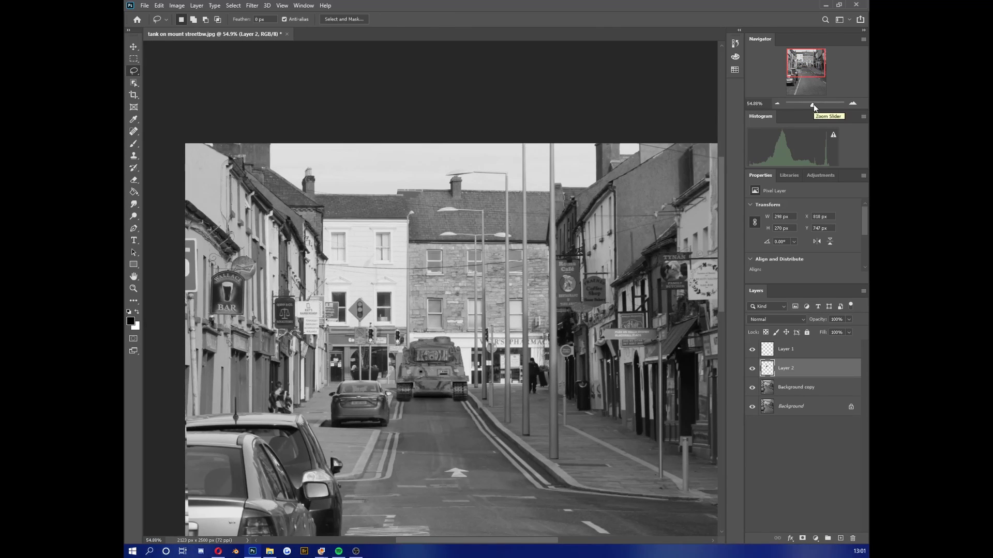
{"action": "left_click", "coordinate": [751, 369]}
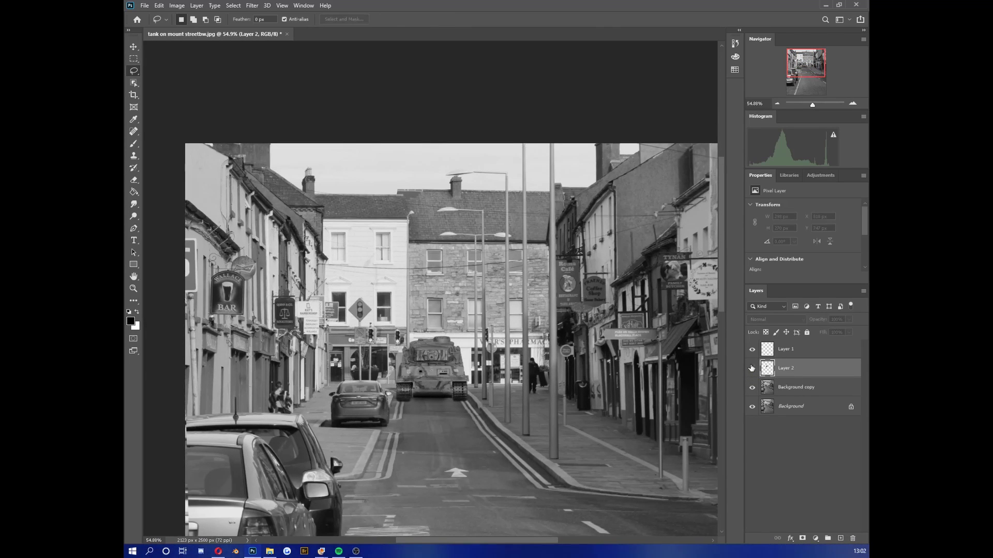
{"action": "left_click", "coordinate": [752, 369]}
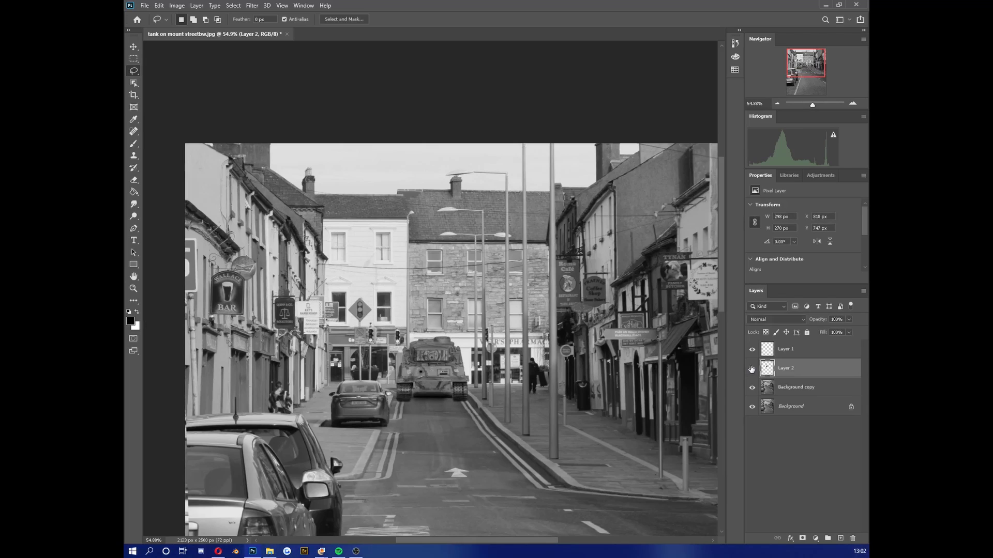
{"action": "left_click", "coordinate": [751, 369]}
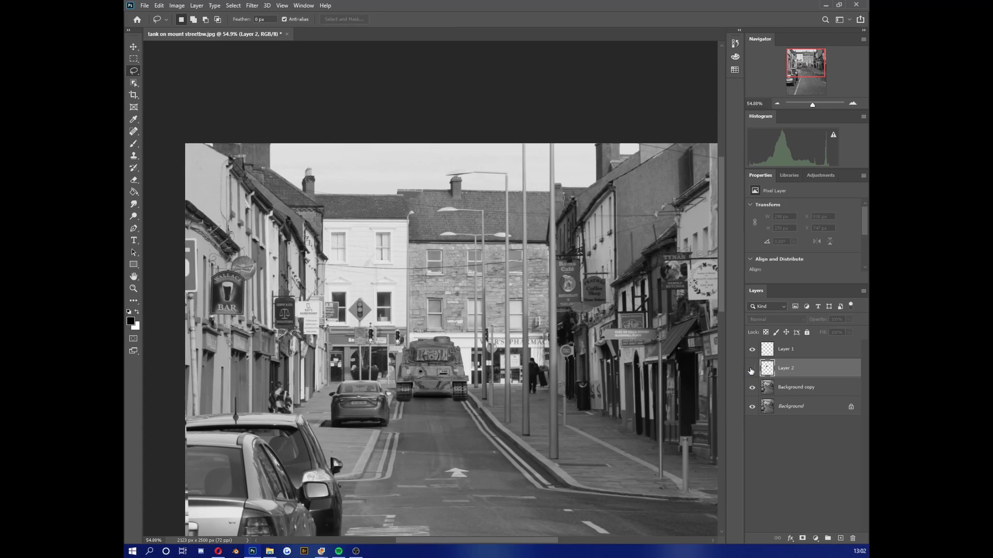
{"action": "left_click", "coordinate": [752, 369]}
{"action": "left_click_drag", "start_coordinate": [812, 104], "coordinate": [810, 106]}
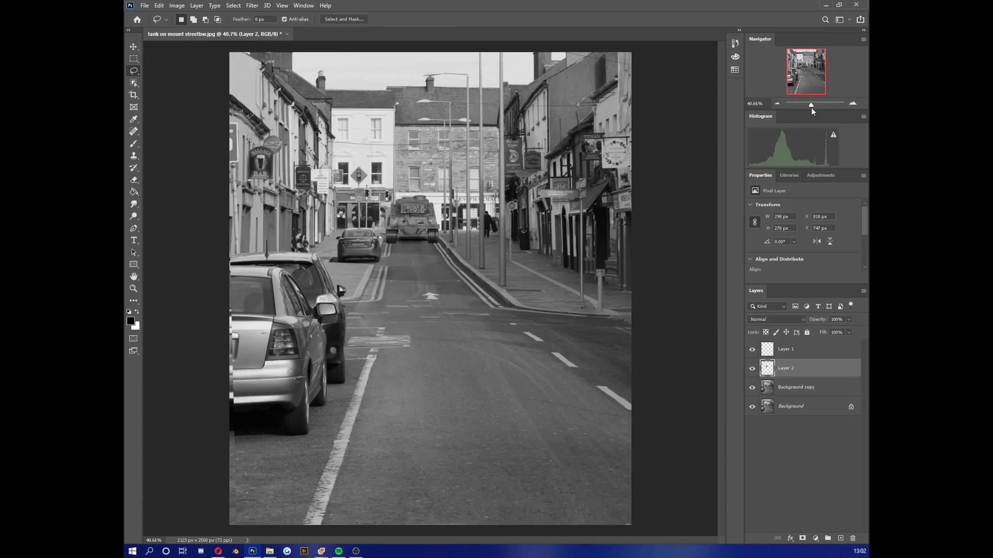